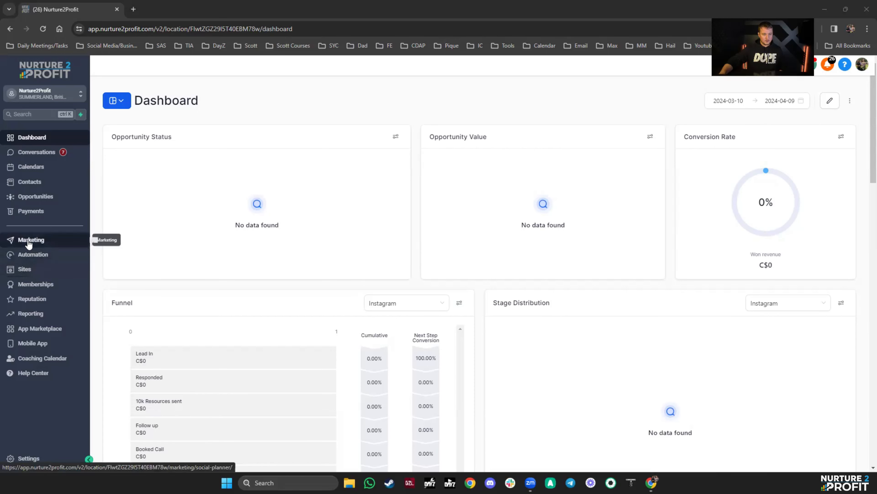
Open the marketing email templates list and look through the existing templates.
left_click(35, 244)
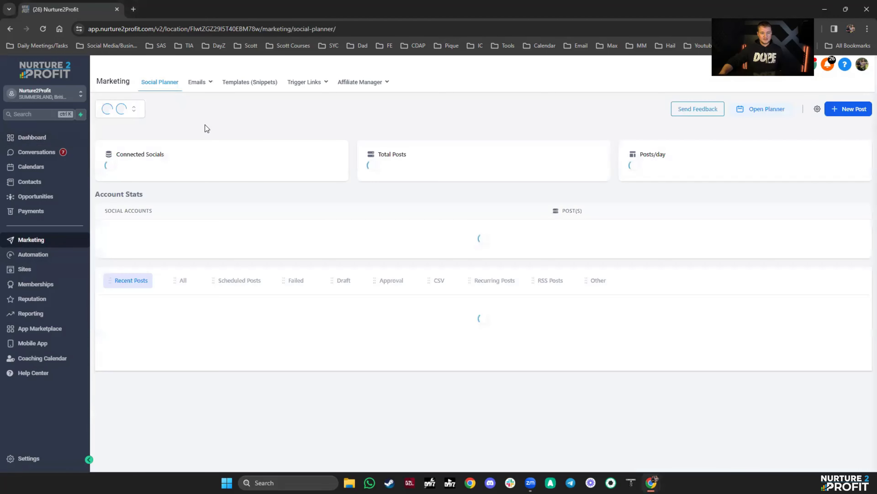
mouse_move(197, 83)
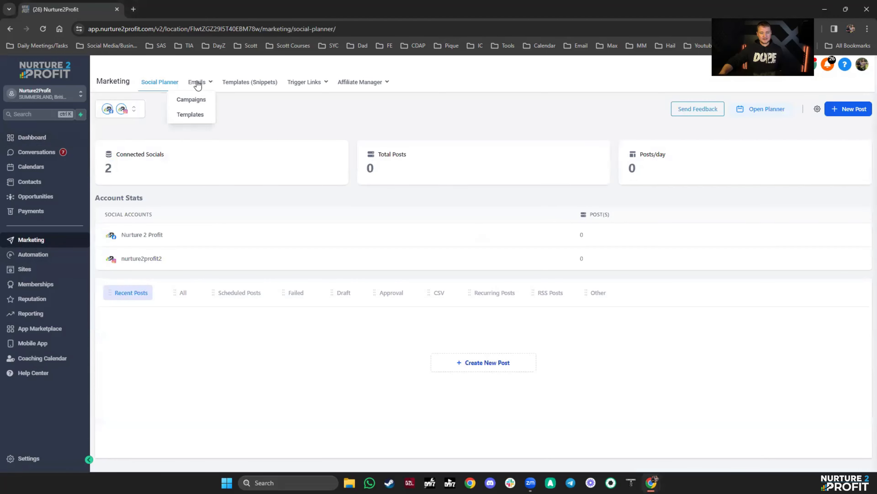
left_click(193, 117)
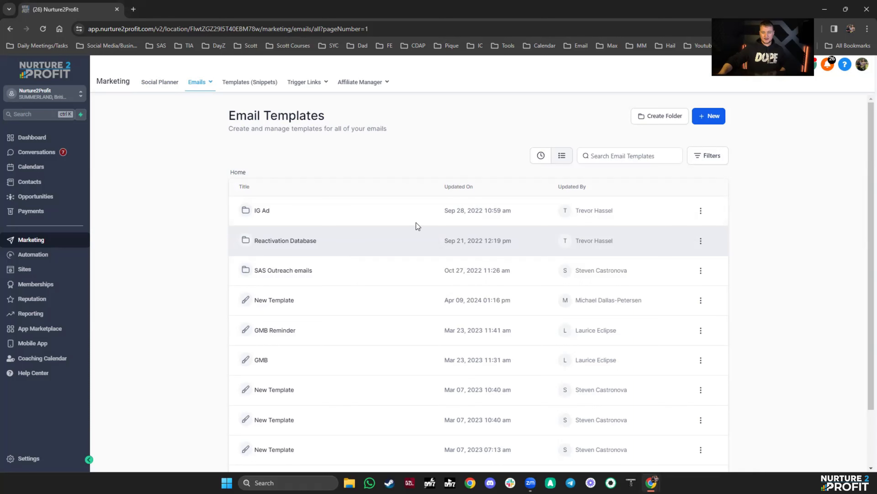
scroll(374, 268, "down", 2)
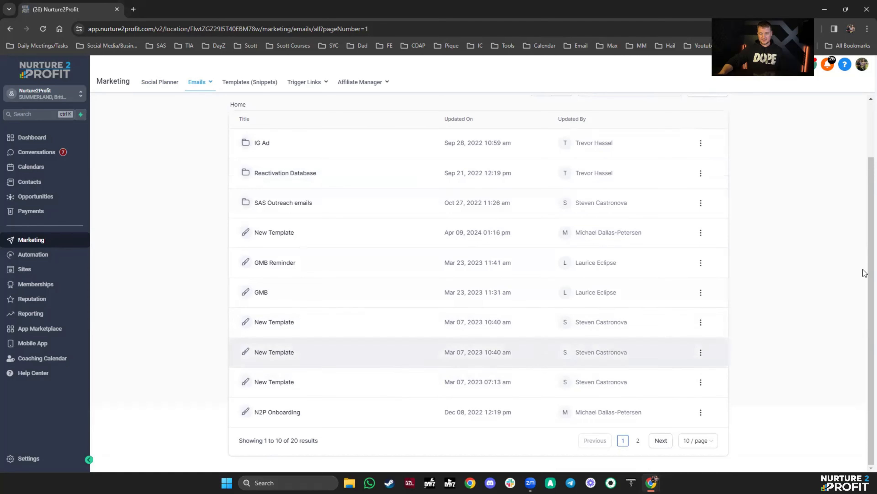
scroll(378, 331, "up", 2)
Create a new blank email template using the Design Editor.
left_click(708, 116)
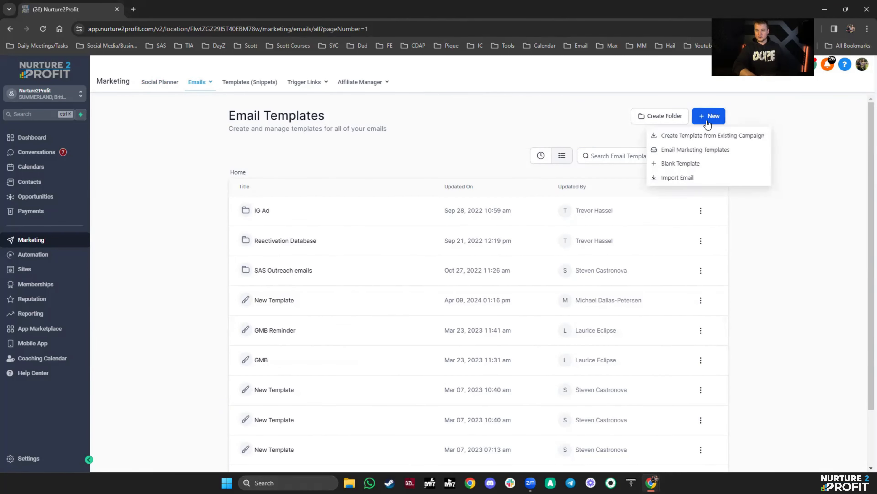
left_click(676, 163)
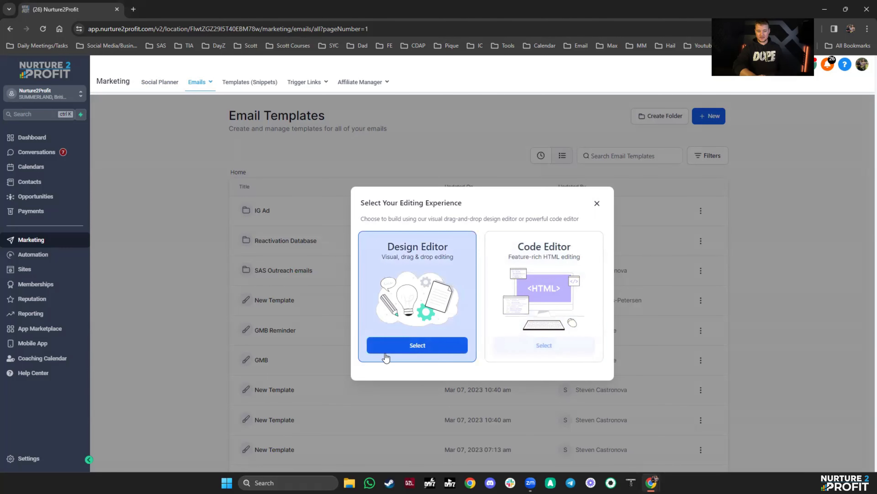
left_click(389, 349)
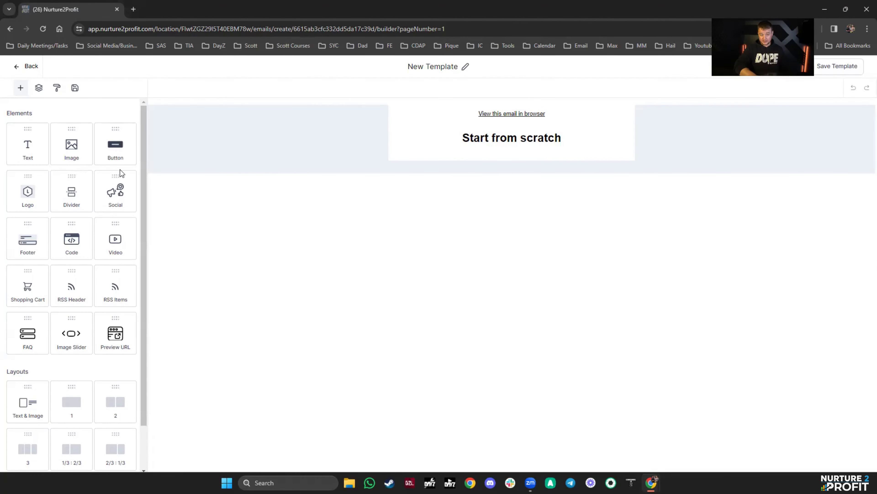
Add a text block below the "Start from scratch" heading and an image block above that heading.
left_click_drag(35, 148, 446, 154)
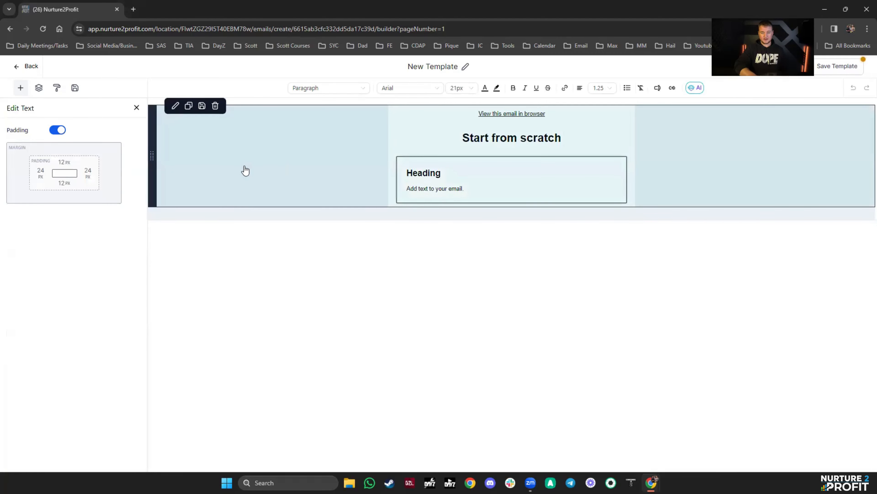
left_click(20, 89)
left_click_drag(88, 147, 455, 118)
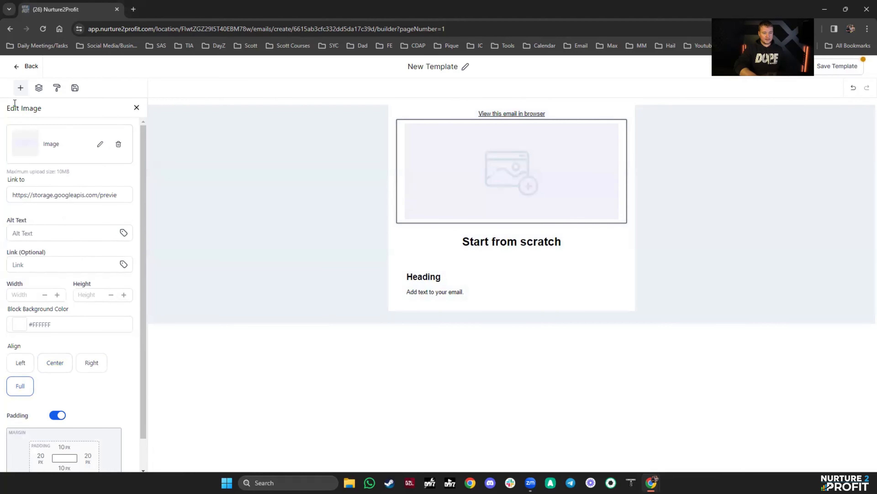
Add a social icons block below the text block and a footer block beneath the icons.
left_click(21, 88)
left_click_drag(114, 194, 465, 309)
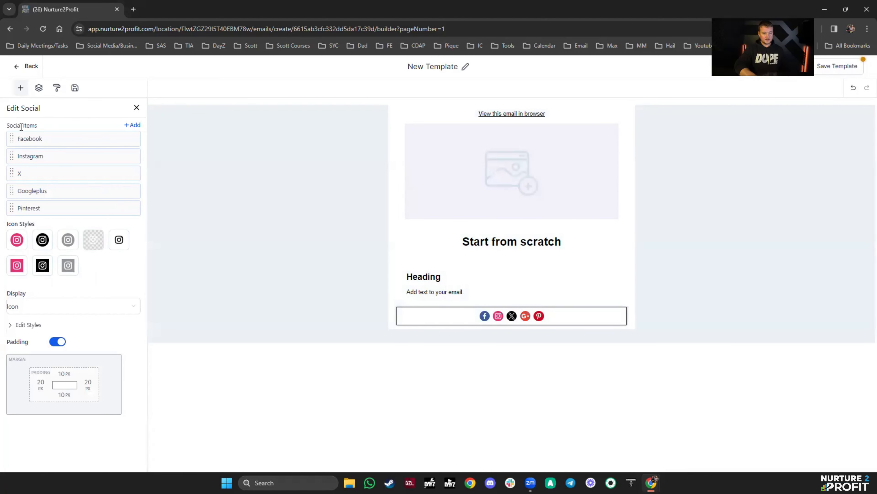
left_click(20, 88)
scroll(87, 229, "down", 1)
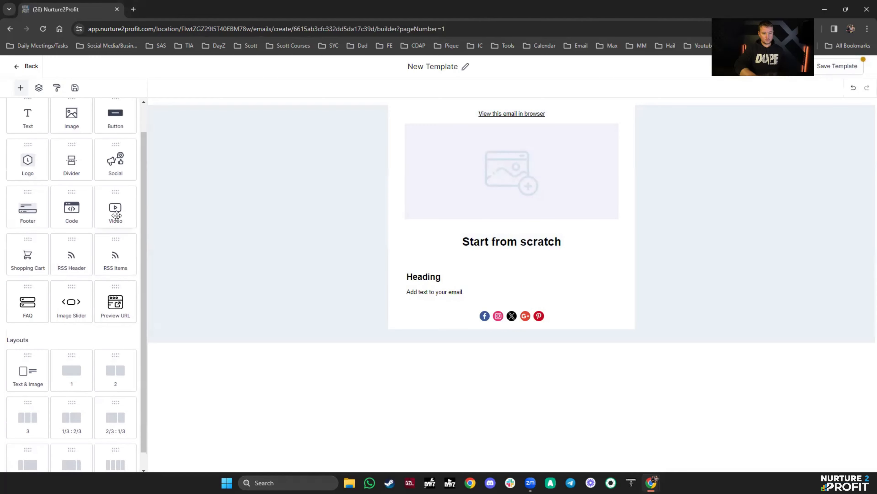
left_click_drag(28, 209, 438, 323)
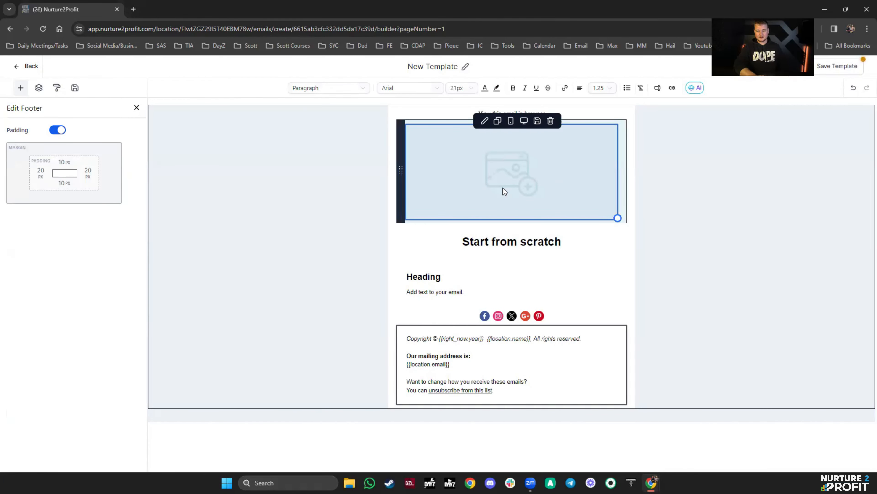
Delete the "View this email in browser" block above the image placeholder.
left_click(503, 188)
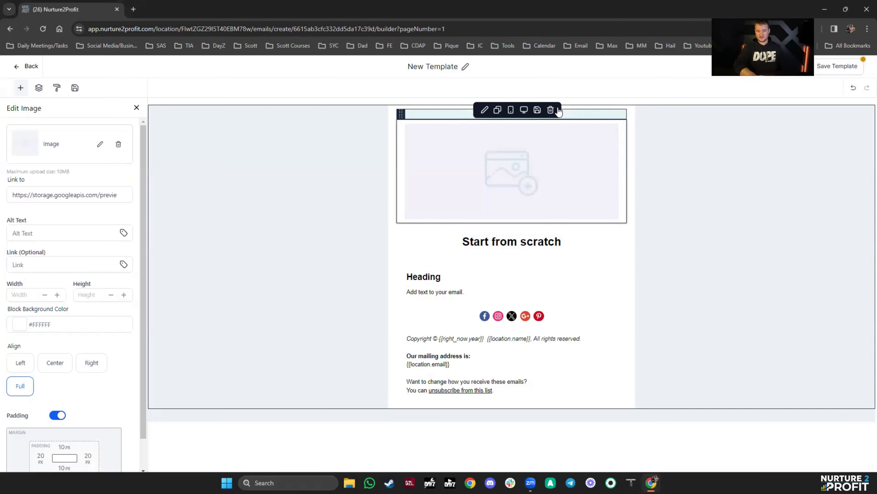
left_click(550, 110)
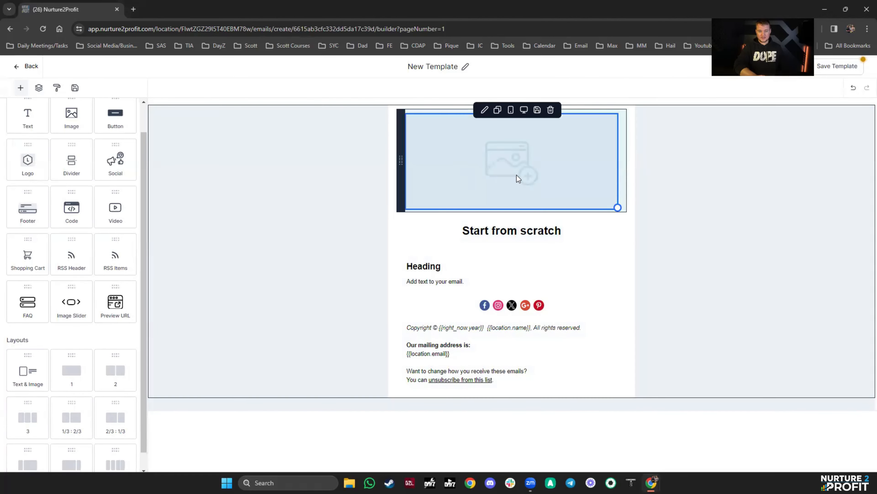
Generate an AI image for the image block described as "A beach somewhere tropical with chairs in the background" in the Dreamlike style.
left_click(517, 175)
left_click(24, 201)
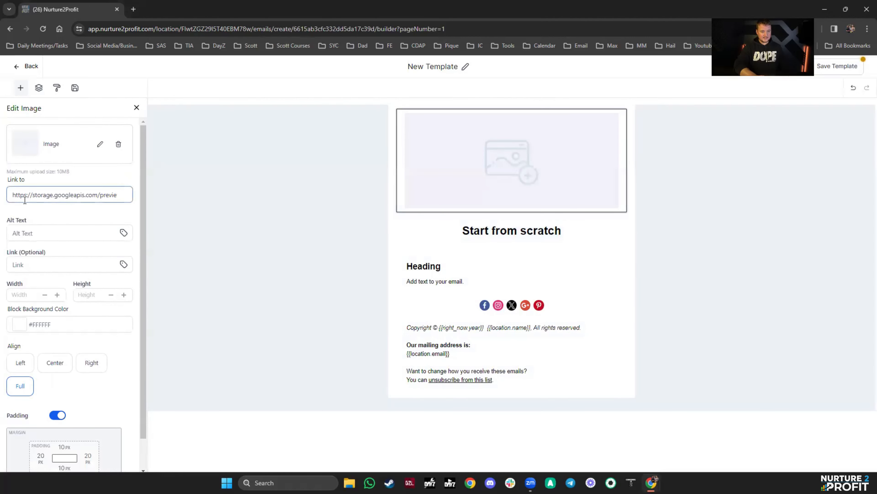
triple_click(33, 194)
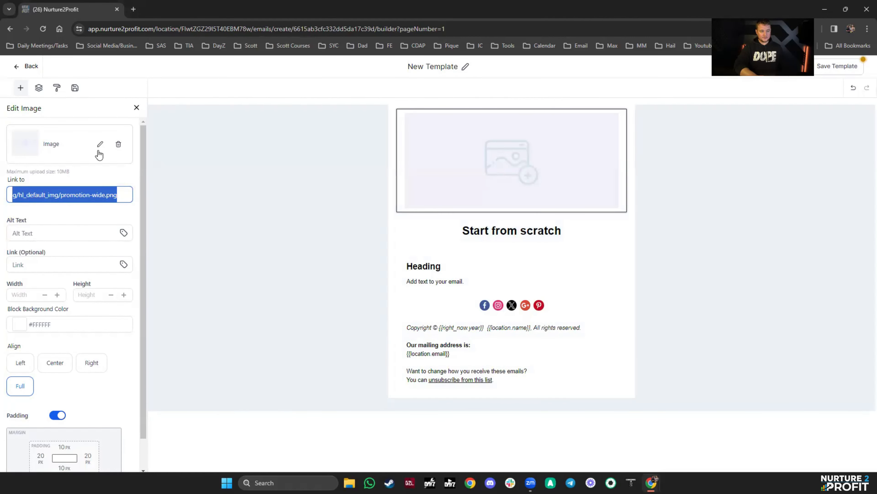
left_click(100, 145)
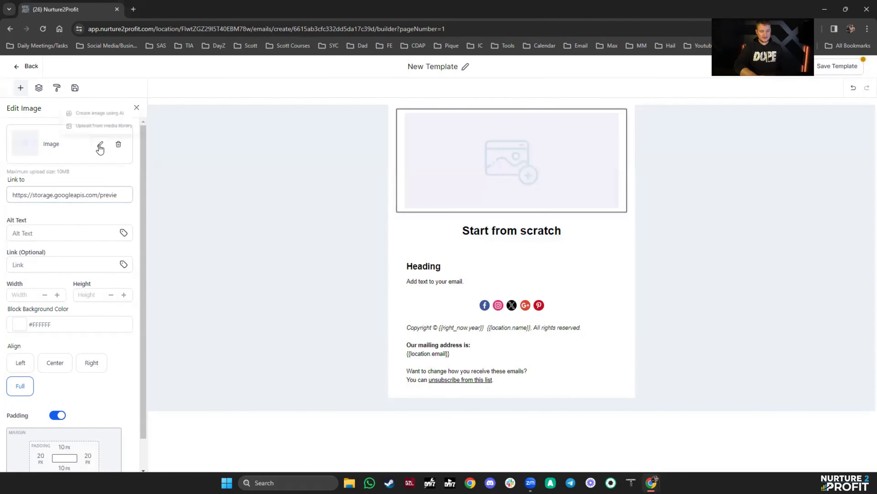
left_click(99, 112)
left_click(428, 191)
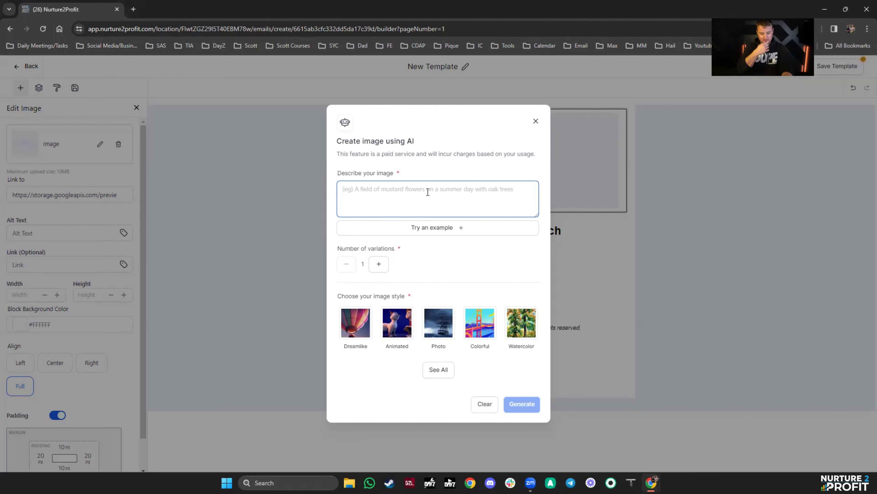
type("A")
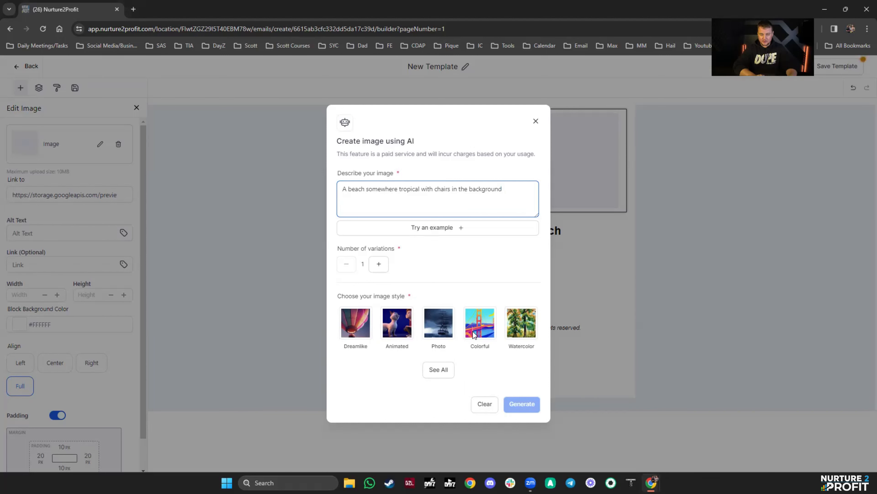
left_click(354, 337)
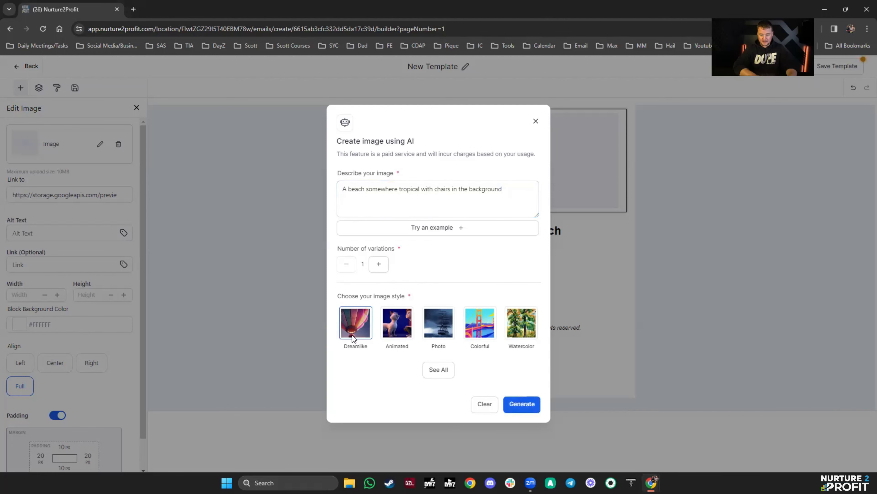
left_click(525, 410)
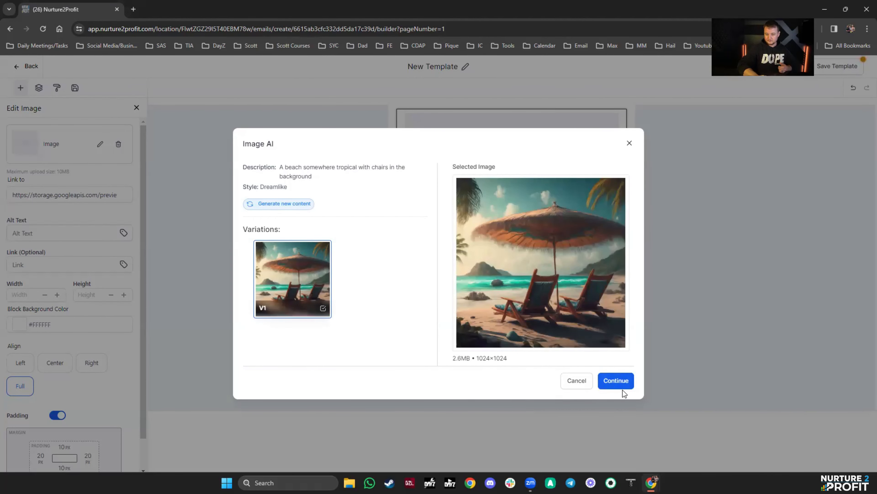
Accept the generated beach image and insert it into the image block from the media library's Content AI folder.
left_click(627, 382)
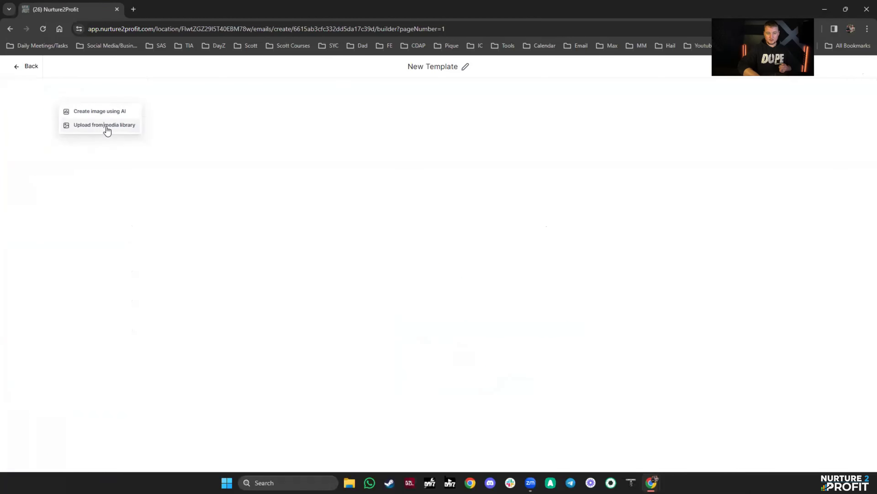
left_click(108, 130)
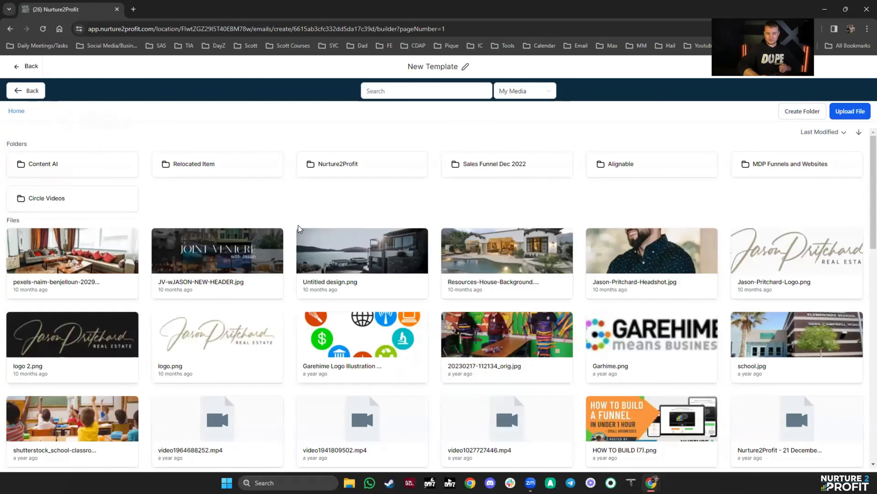
left_click(113, 167)
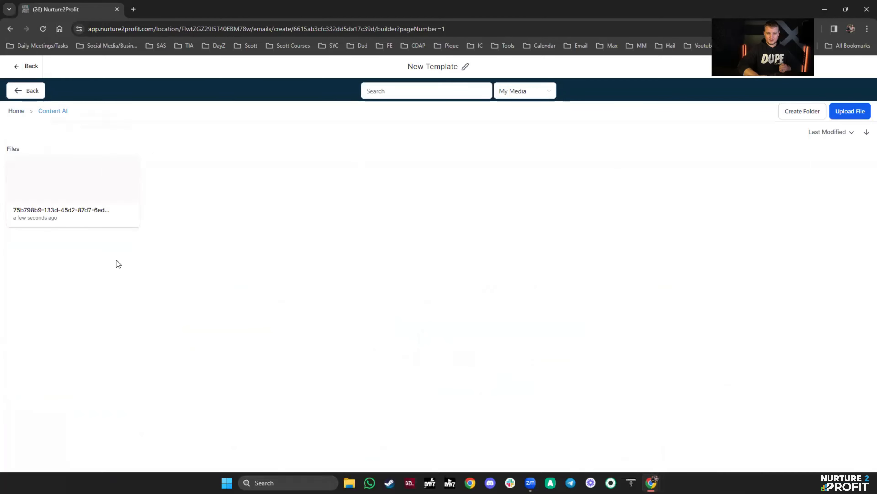
double_click(80, 191)
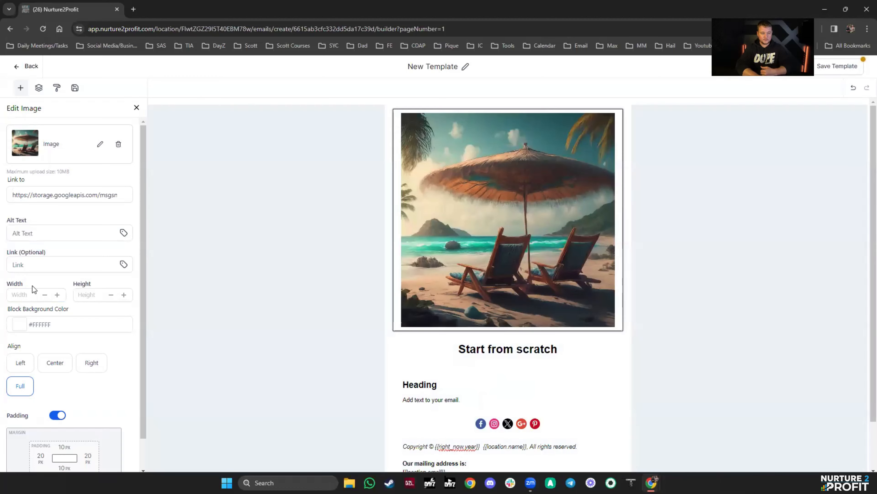
Set the beach image's width to 150.
left_click(23, 297)
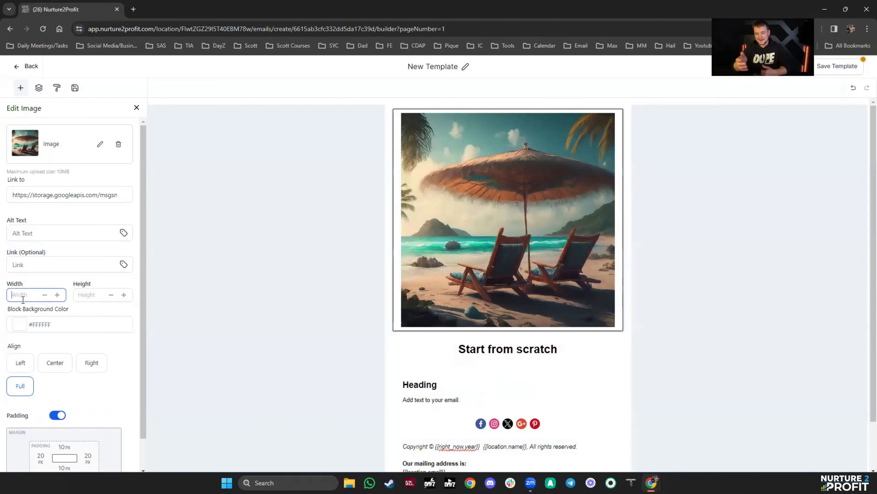
type("100")
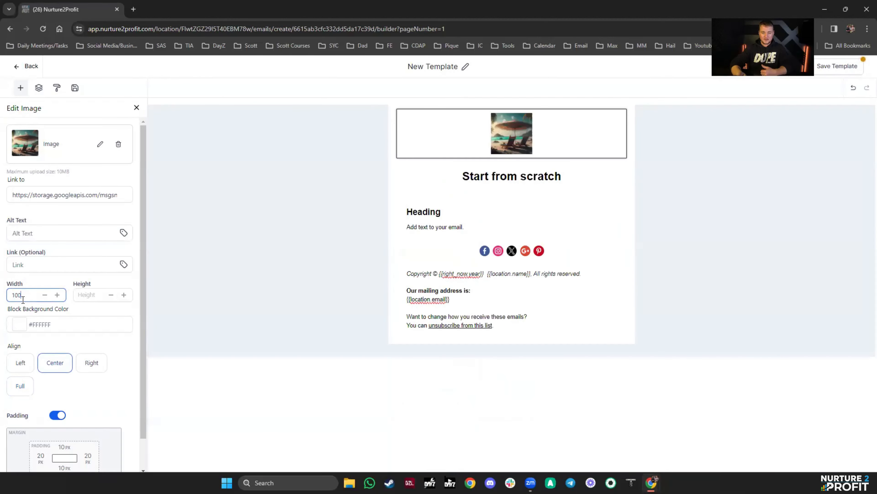
key("BackSpace")
key("BackSpace")
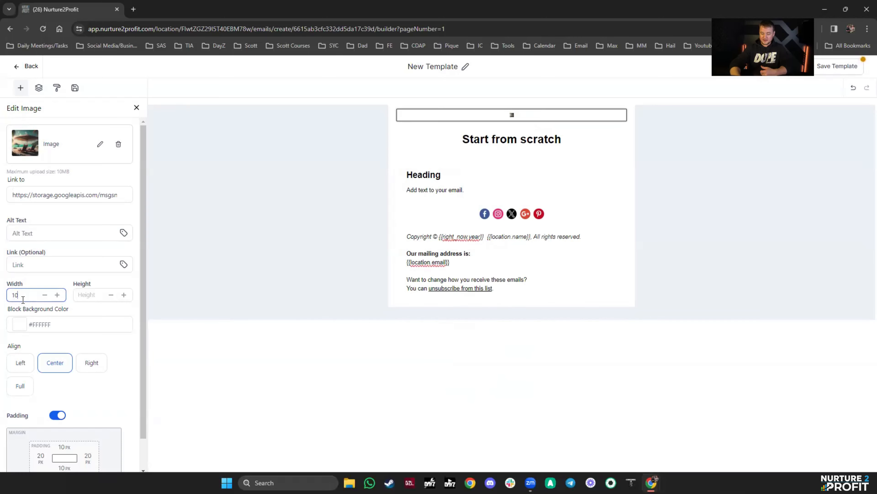
type("50")
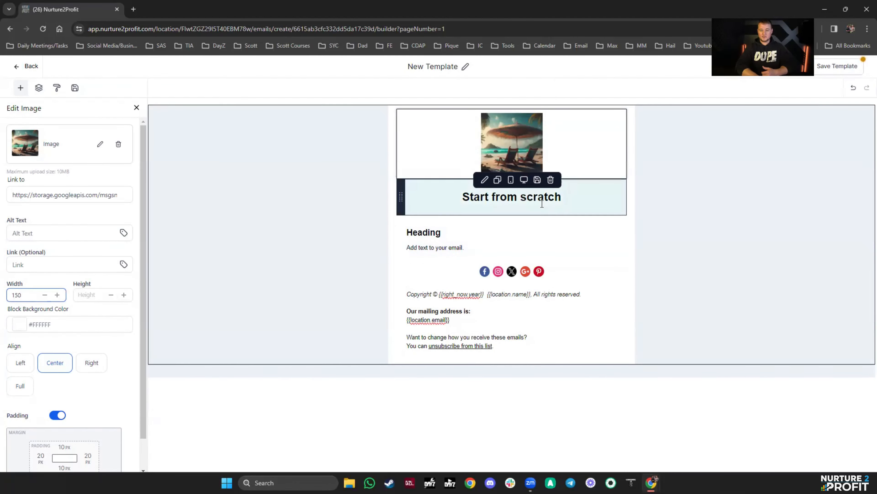
Delete the "Start from scratch" block and remove the "Heading" line from the text block below the image.
left_click(551, 181)
left_click(431, 197)
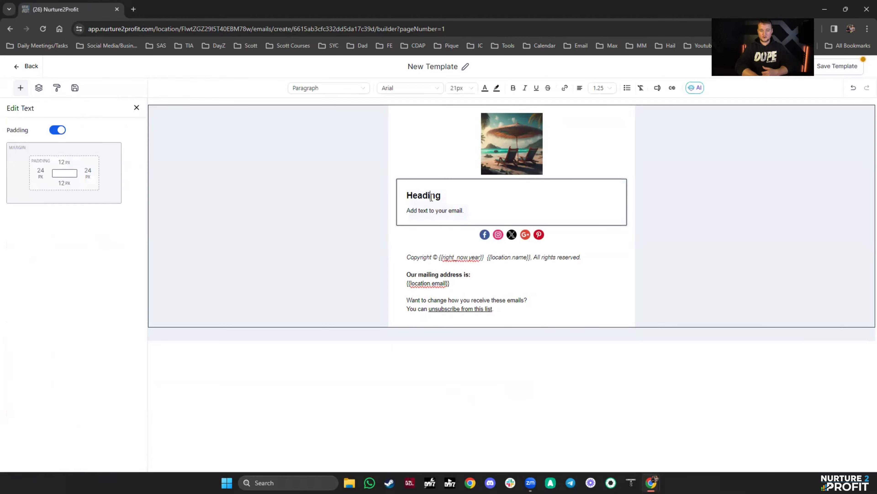
key("BackSpace")
key("BackSpace")
key("BackSpace")
key("BackSpace")
key("BackSpace")
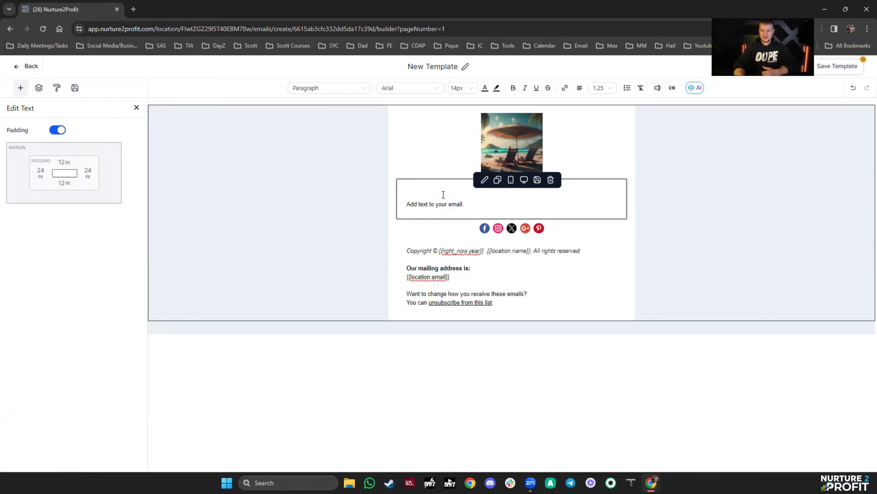
key("Delete")
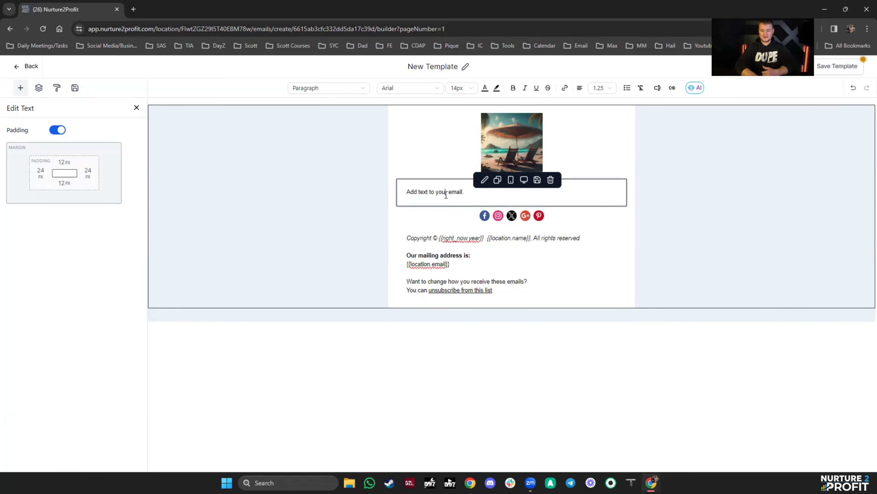
Start AI content generation for the placeholder text below the image, with the context set to Promotional.
triple_click(446, 194)
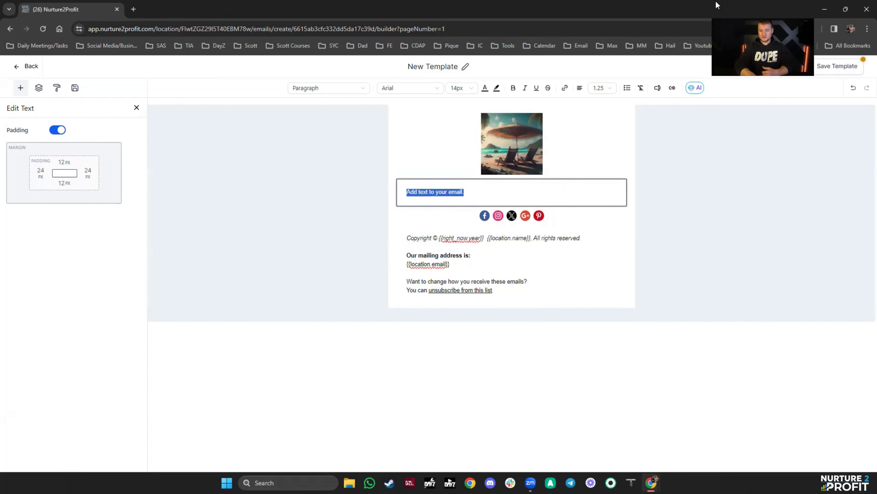
left_click(695, 90)
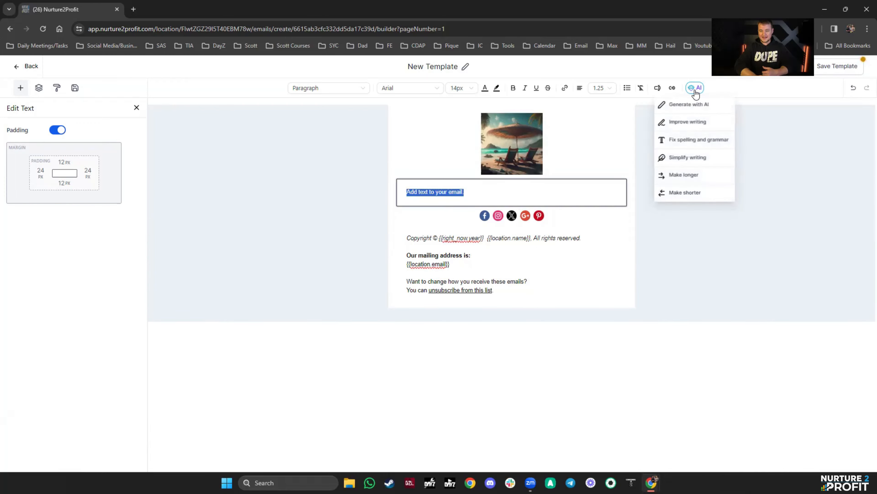
left_click(703, 108)
left_click(398, 185)
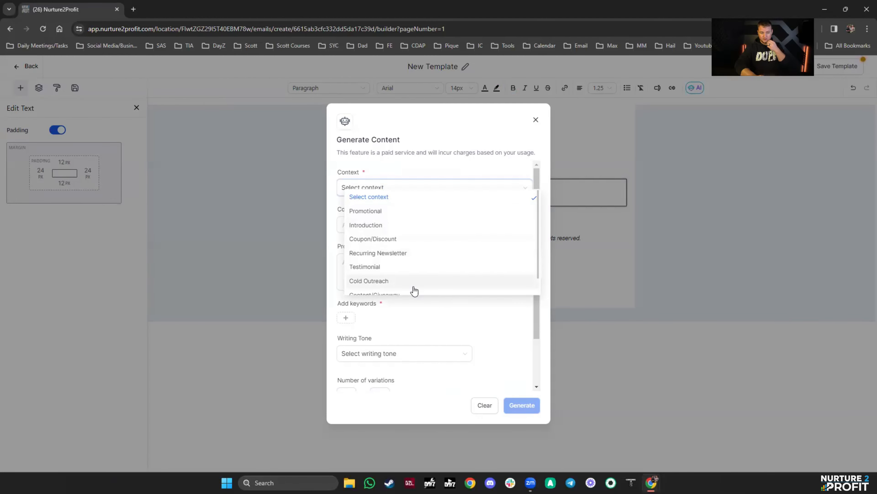
scroll(414, 291, "down", 1)
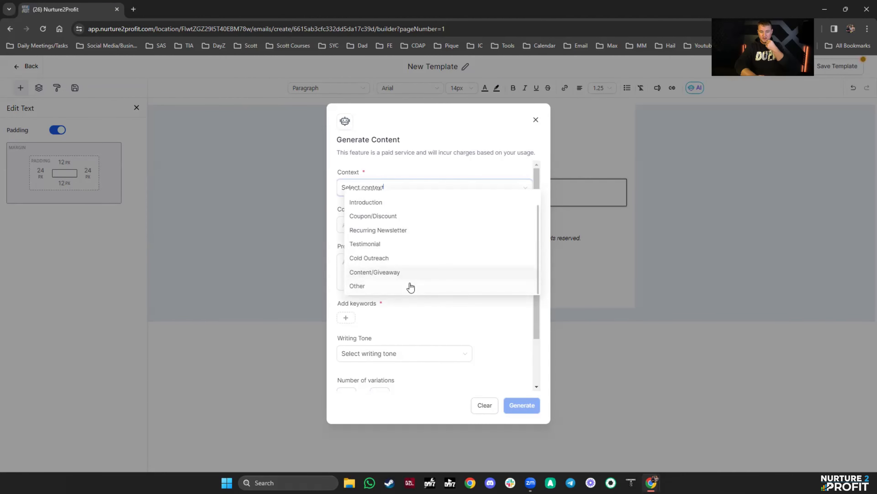
scroll(426, 224, "up", 1)
scroll(426, 224, "up", 1)
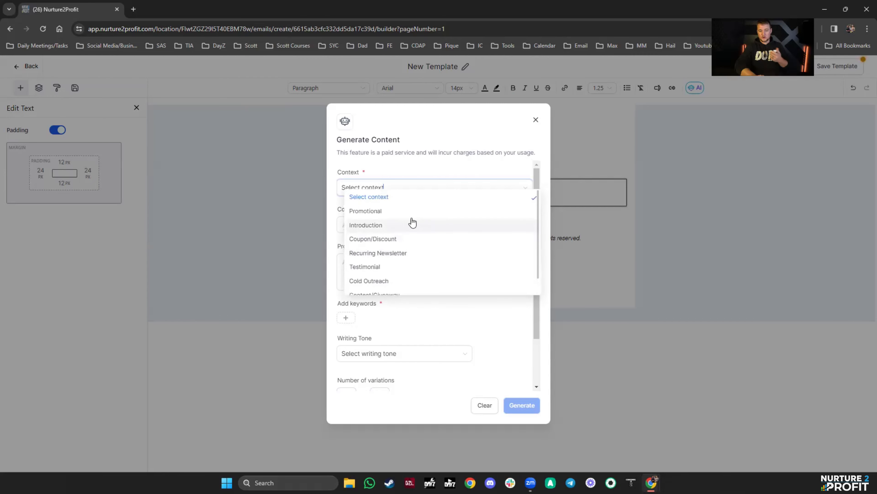
left_click(377, 227)
left_click(379, 190)
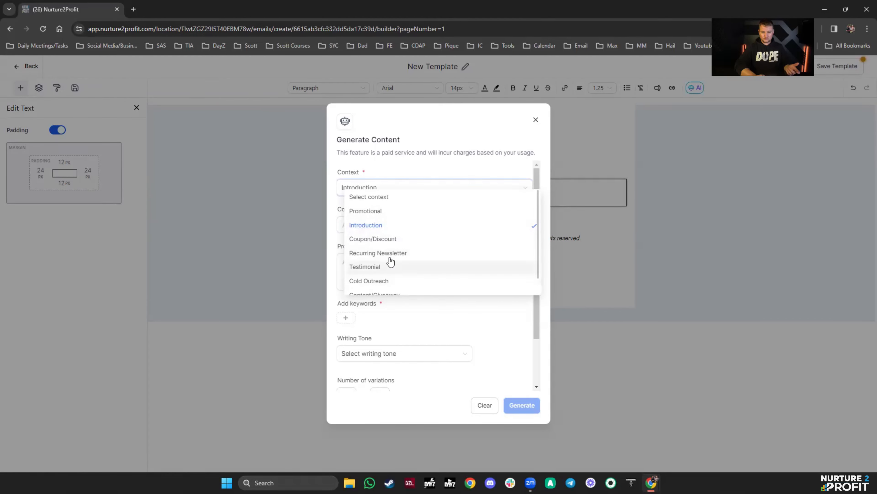
left_click(389, 214)
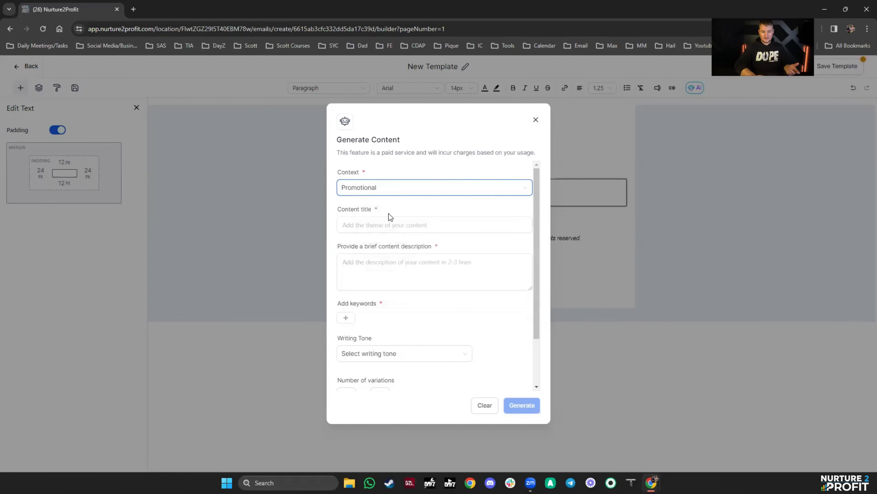
Enter "Thank you for purchasing the Nurture2Profit Course" as the content title.
left_click(371, 226)
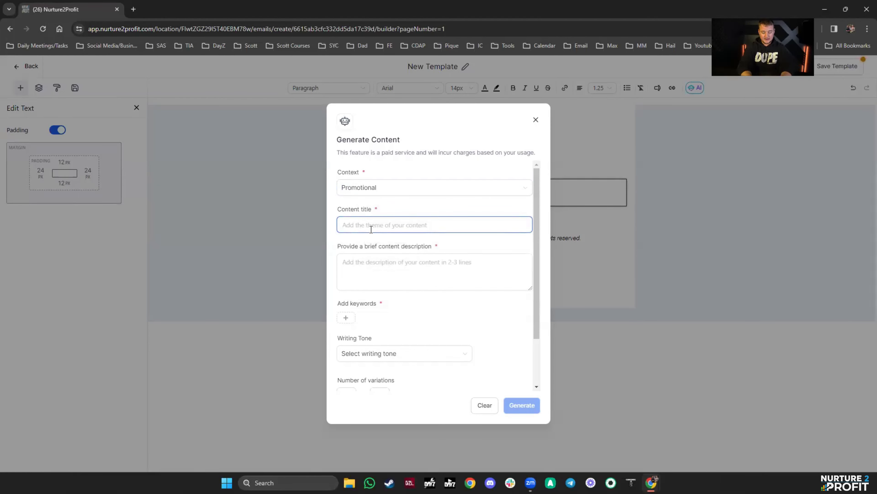
type("Thank")
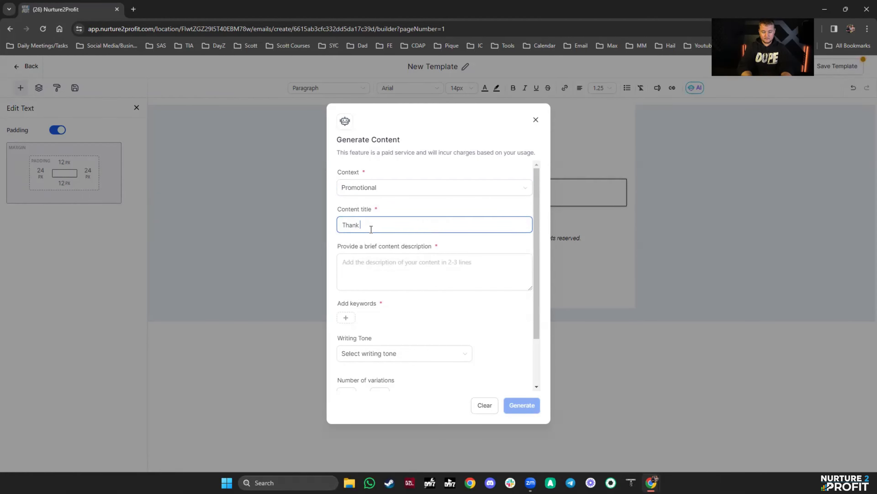
type(" you for purchasing the Nurture2Pro")
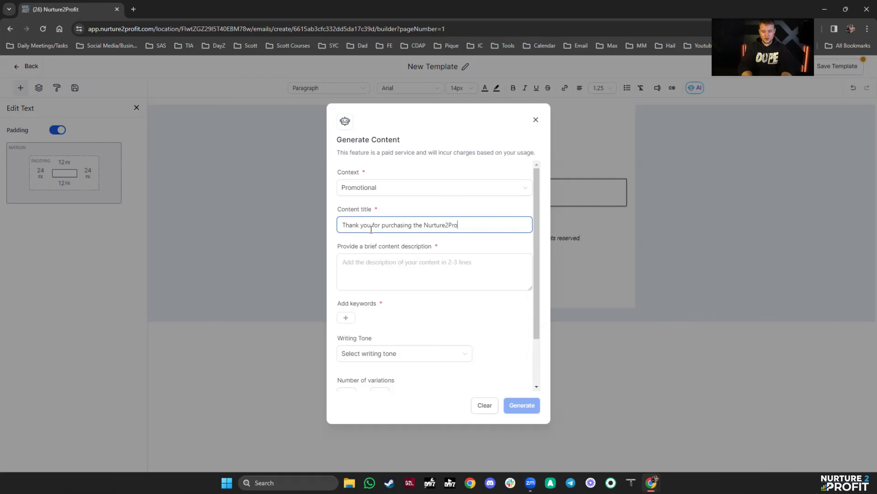
type("fit Course")
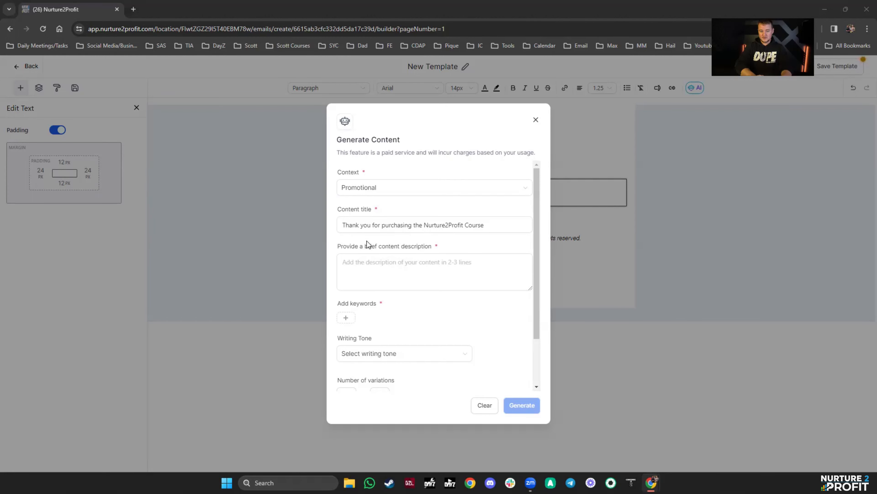
Describe the content as a welcome email for first-time Nurture2Profit customers, balancing appreciation and excitement and including relevant information about their recent order.
left_click(370, 263)
type("Craft a welcome email for customers who have just made their first purchase with [your brand or business]. Keep a balance of appreciation and excitement, and include relevant information about their recent order.")
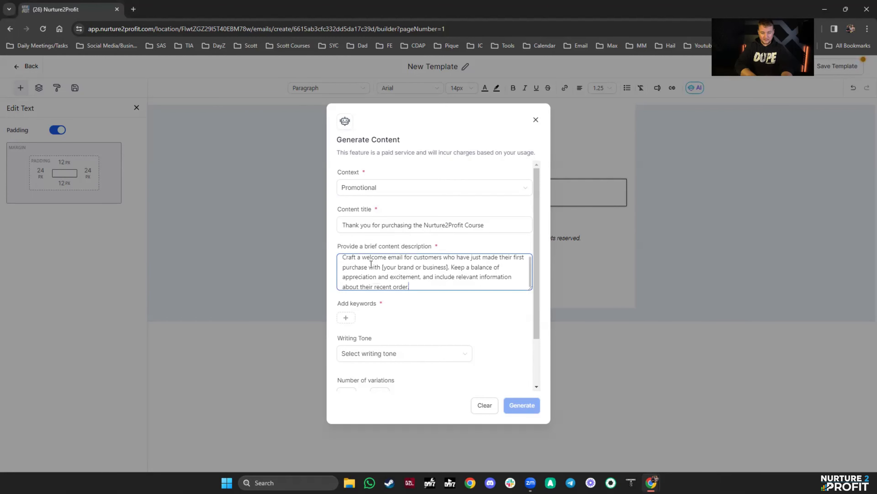
scroll(370, 264, "up", 1)
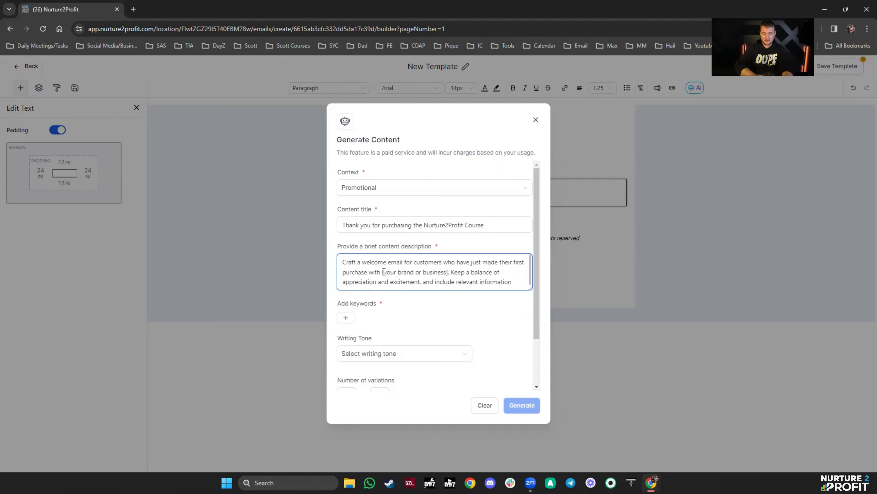
left_click_drag(382, 272, 450, 272)
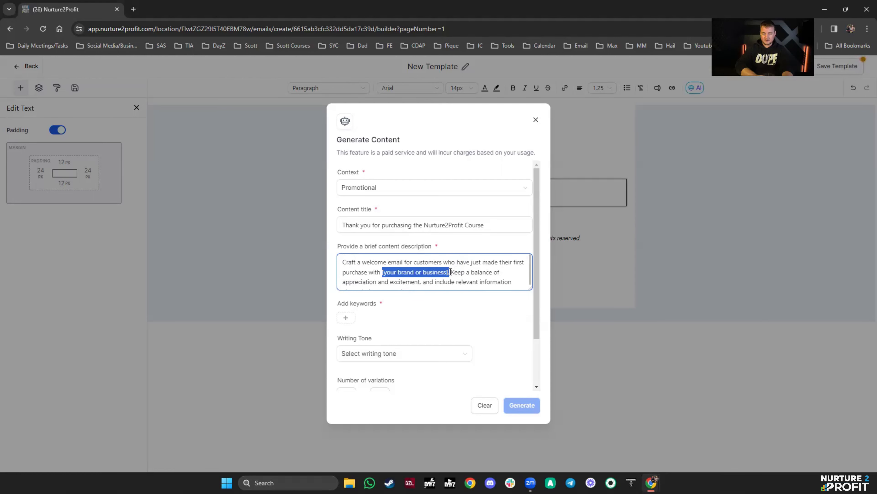
type("Nur")
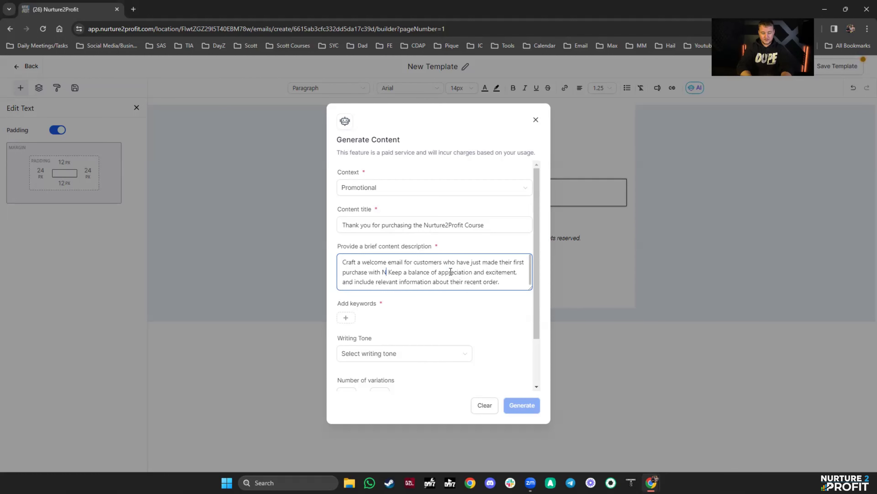
type("ture2Profit")
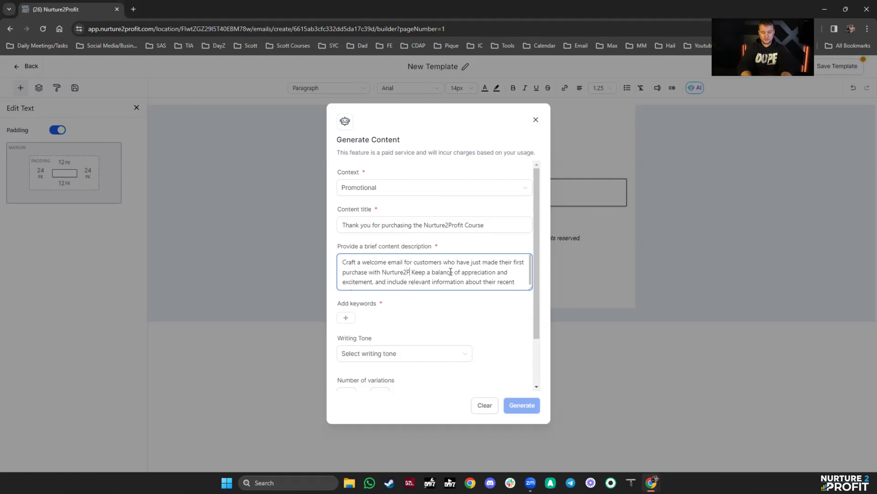
type(".")
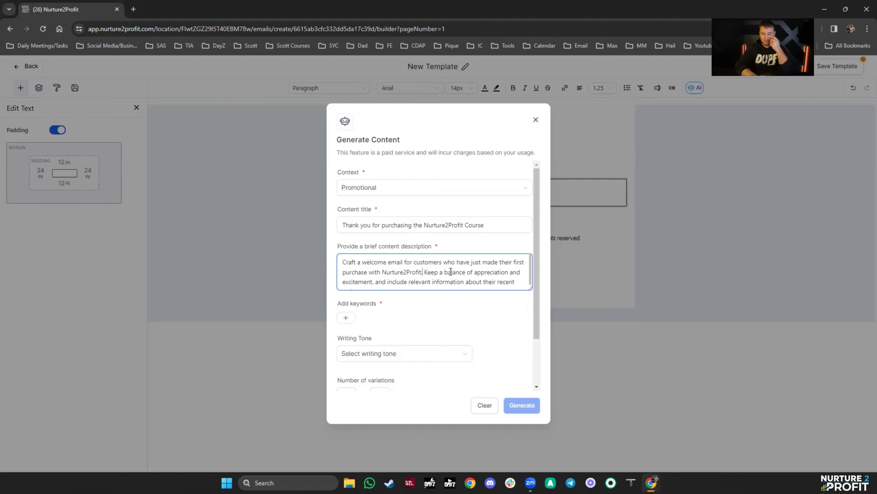
scroll(500, 286, "down", 1)
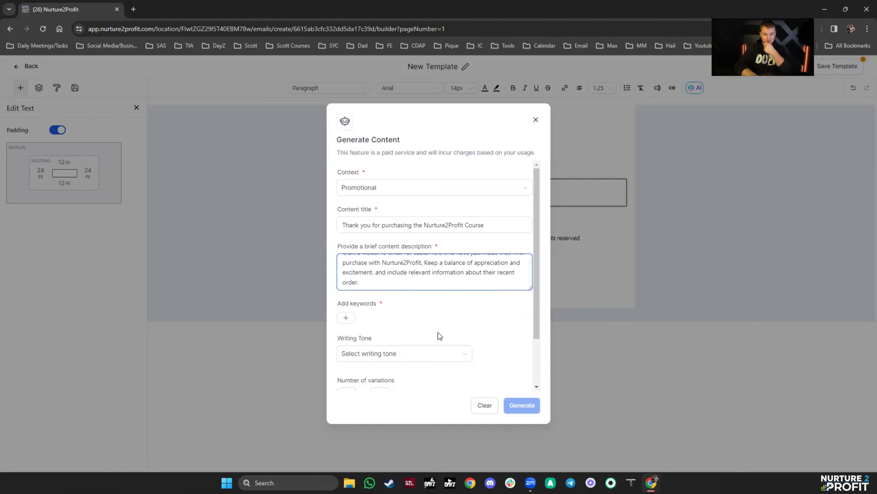
Set the writing tone to Casual and keep the content length at Small.
left_click(346, 318)
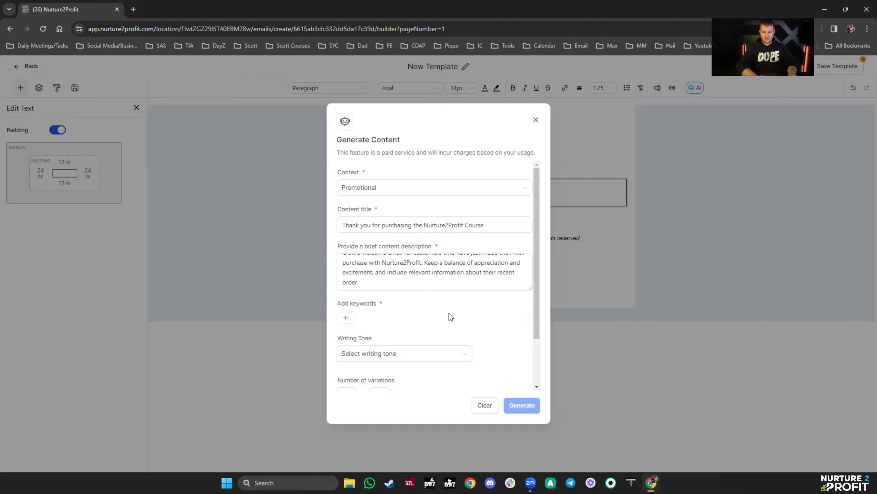
scroll(448, 312, "down", 2)
left_click(438, 300)
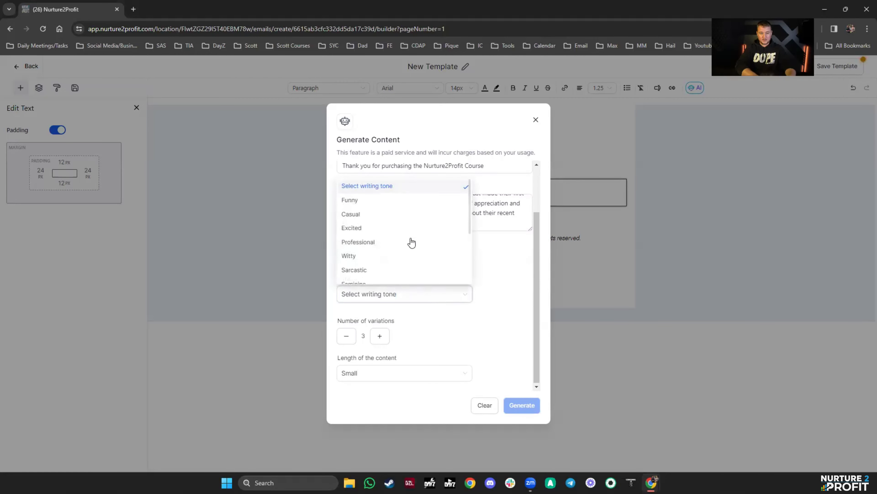
left_click(396, 217)
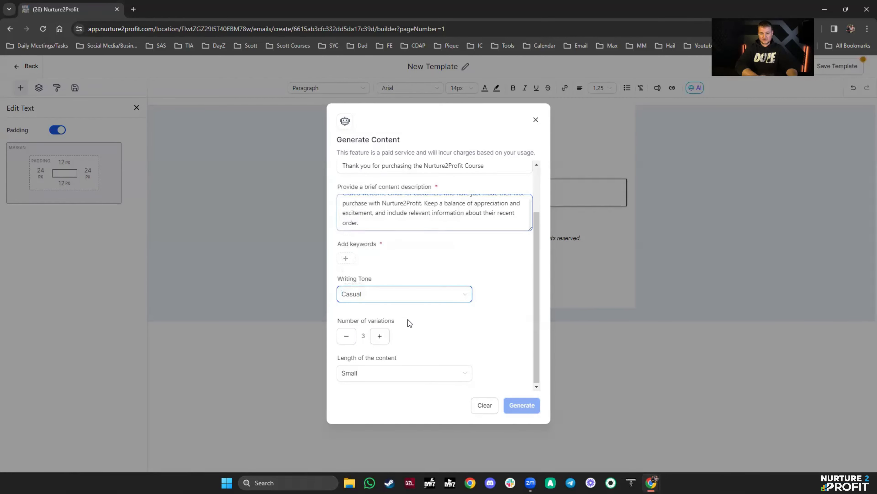
left_click(413, 303)
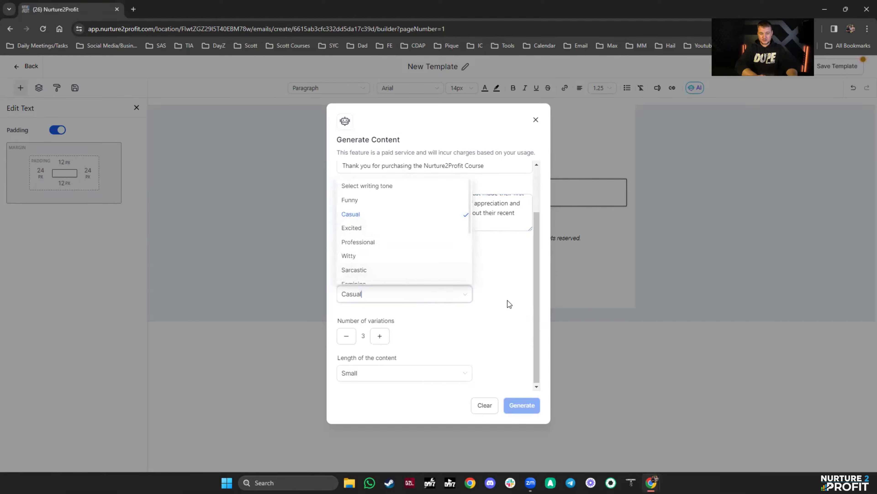
left_click(507, 308)
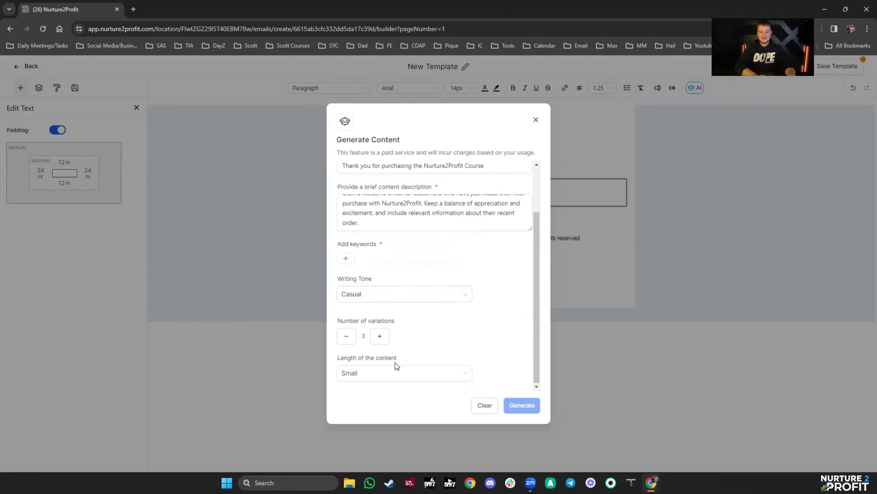
left_click(418, 371)
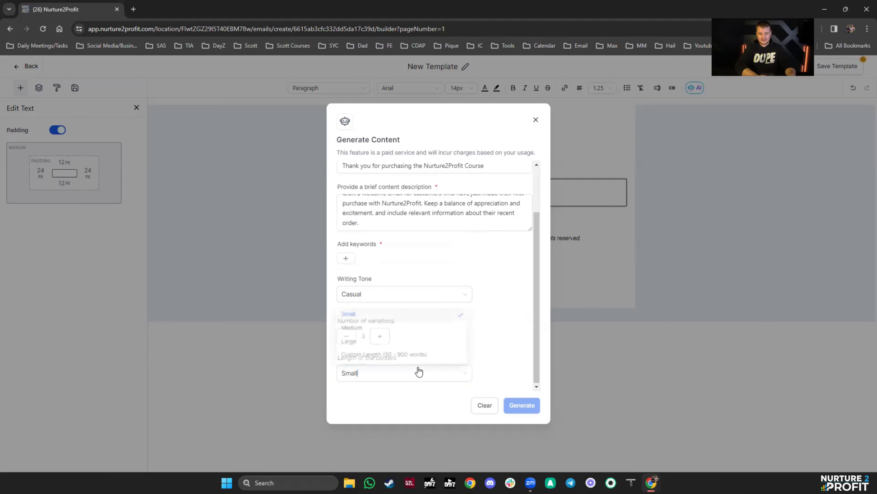
left_click(506, 361)
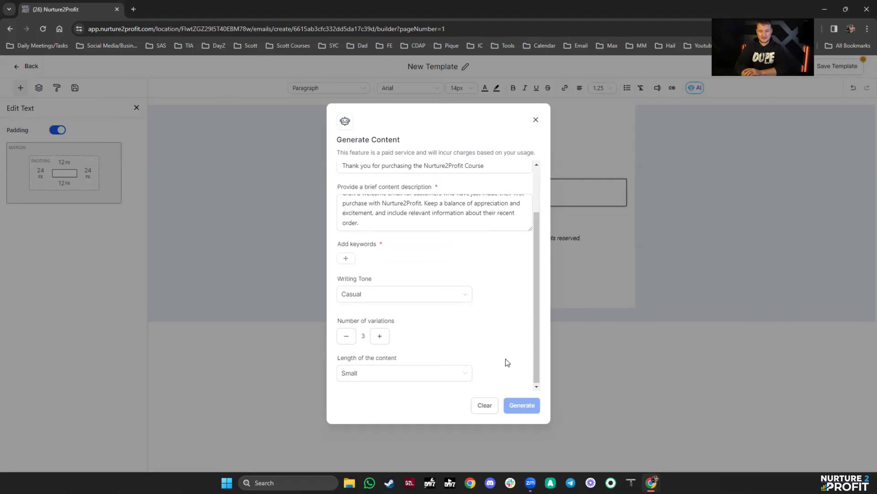
Add the keywords Course, Purchase and Automation, and generate the email content.
left_click(345, 258)
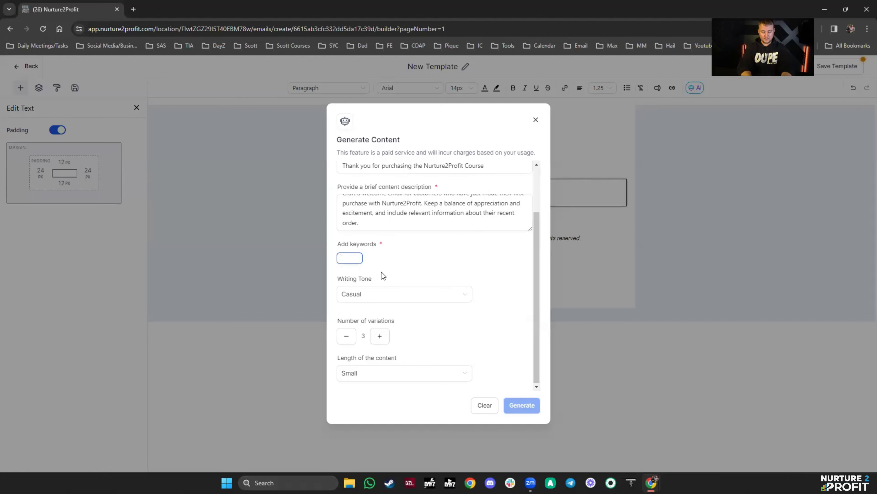
type("Course")
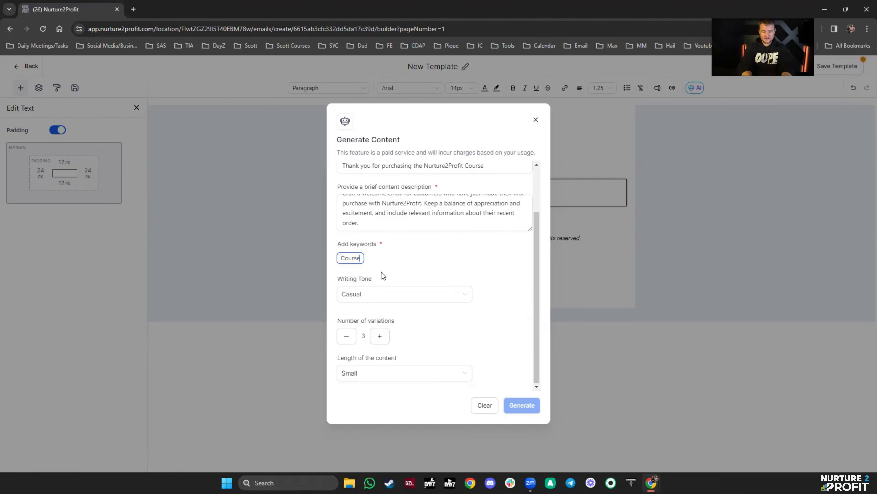
key("Return")
left_click(380, 258)
type("Purchase")
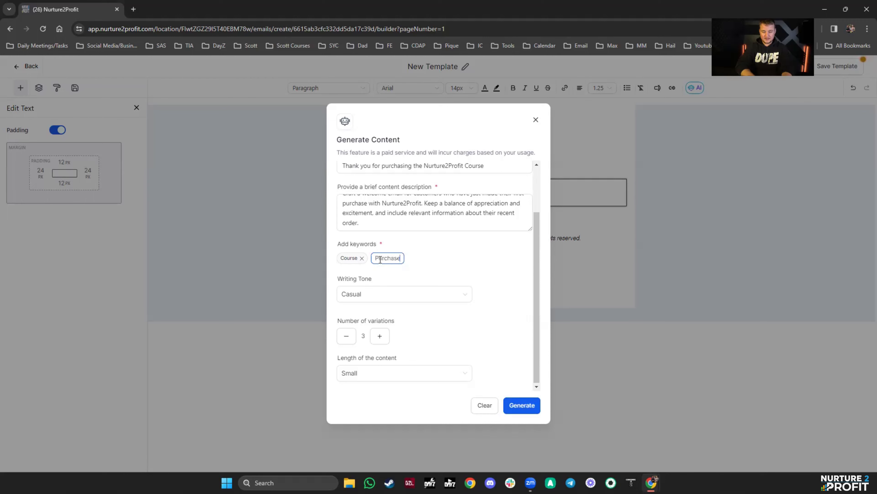
key("Return")
left_click(419, 259)
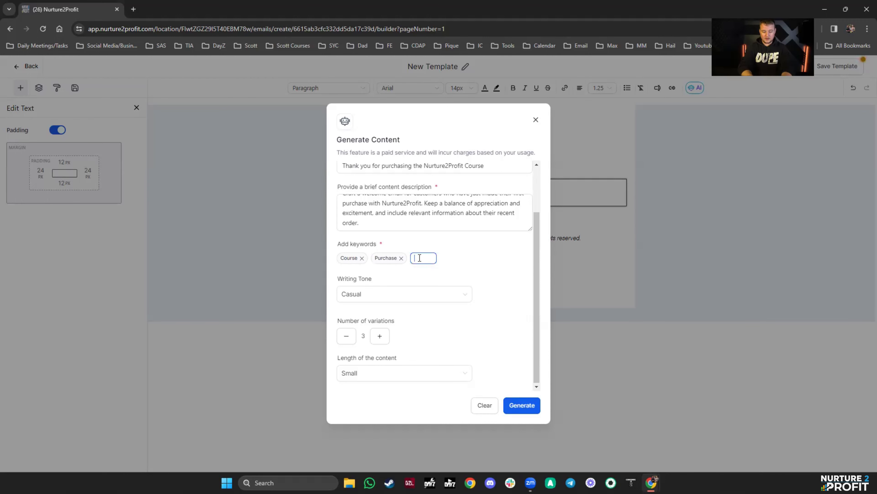
type("AI")
type("utomation")
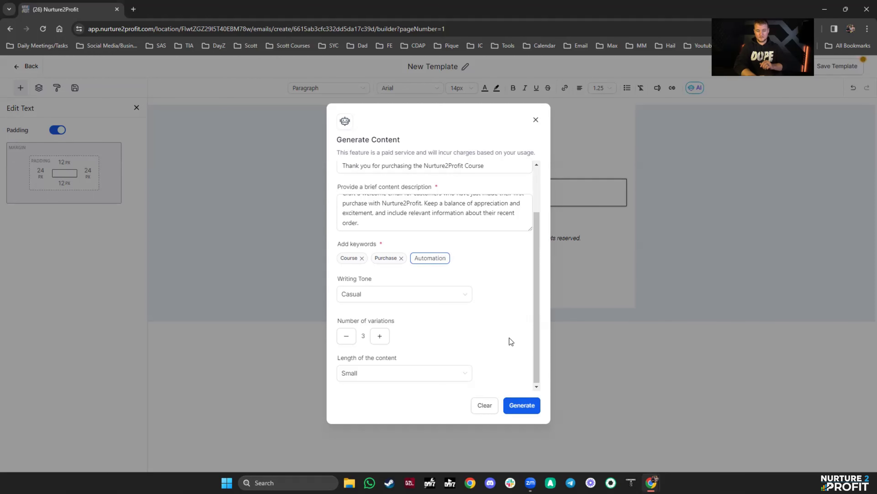
left_click(523, 406)
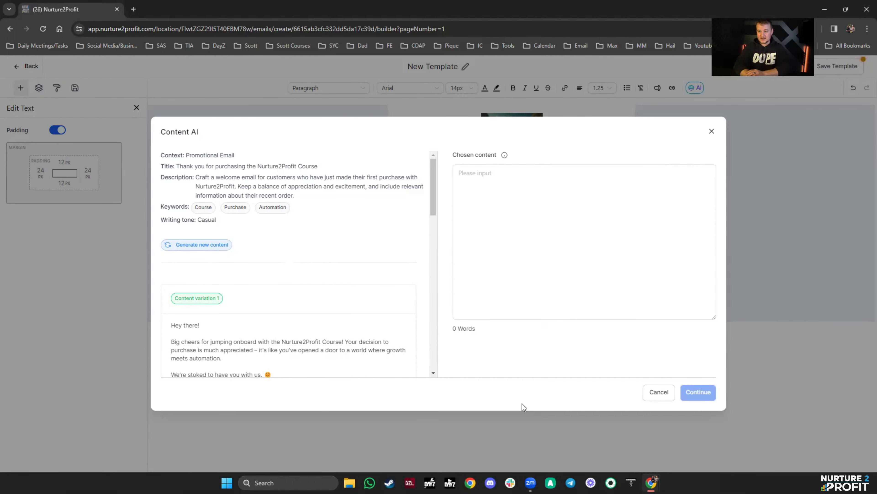
Review the three generated content variations of the welcome email.
scroll(324, 290, "down", 4)
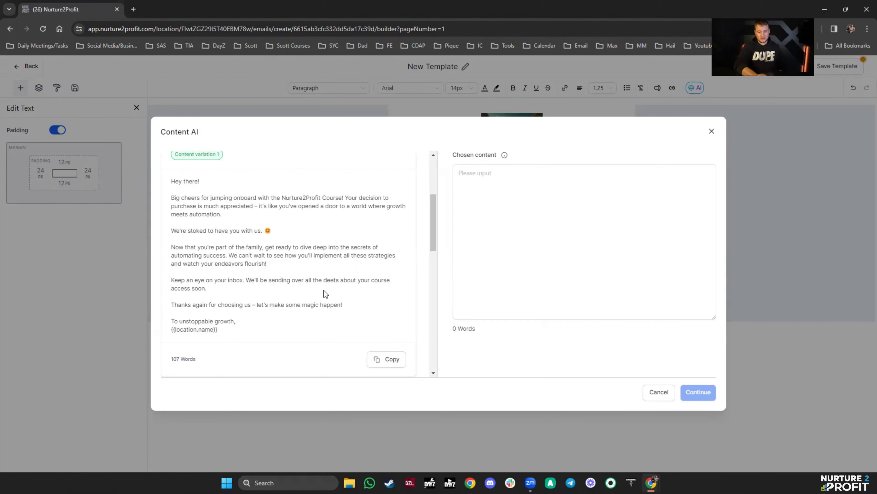
scroll(324, 290, "down", 1)
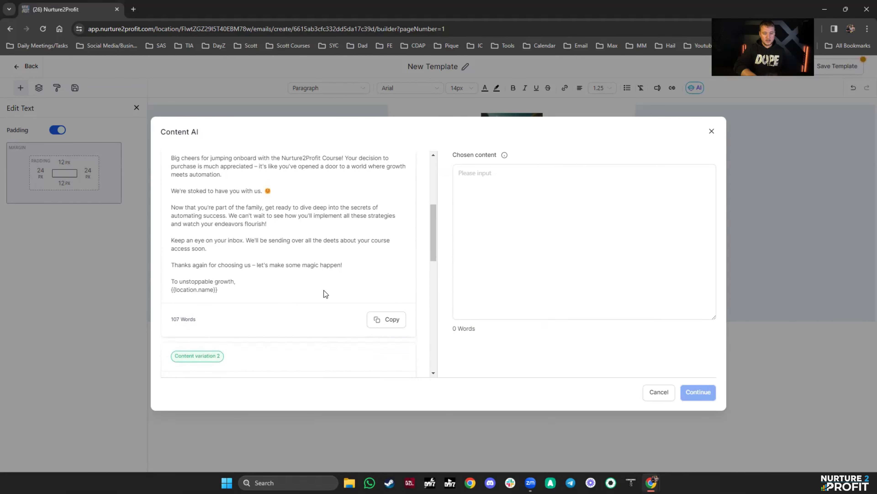
scroll(324, 290, "down", 1)
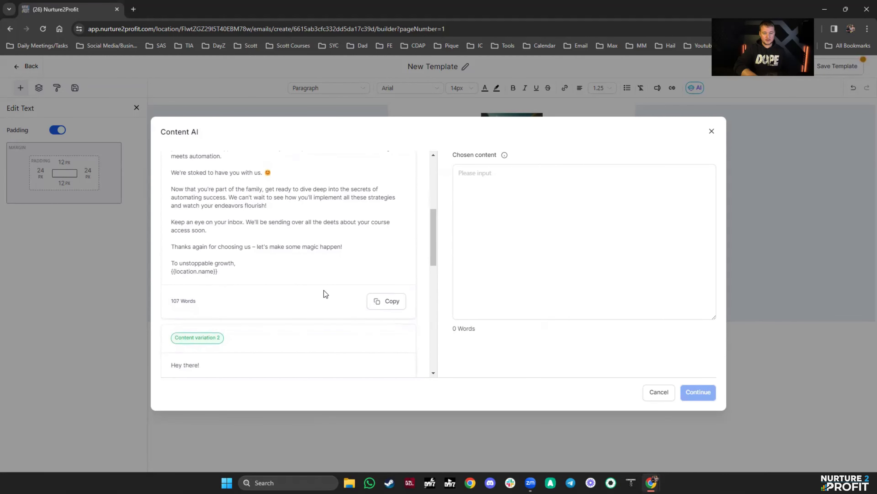
scroll(324, 291, "down", 1)
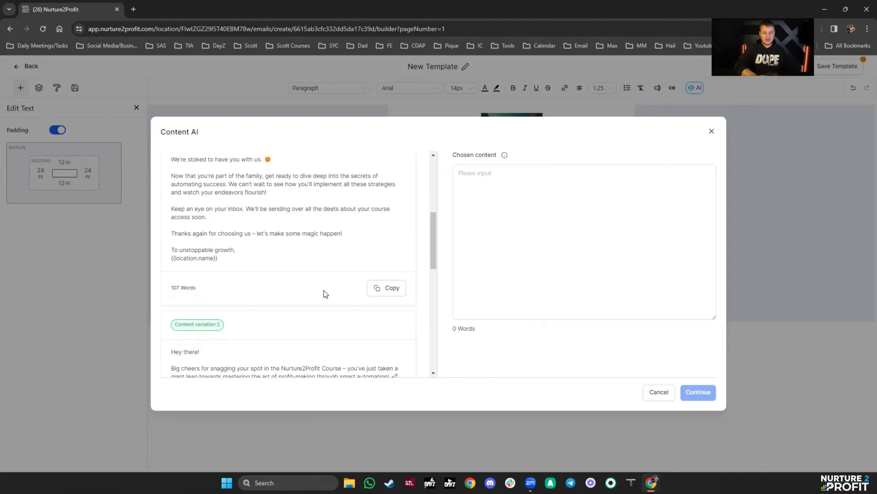
scroll(324, 291, "down", 3)
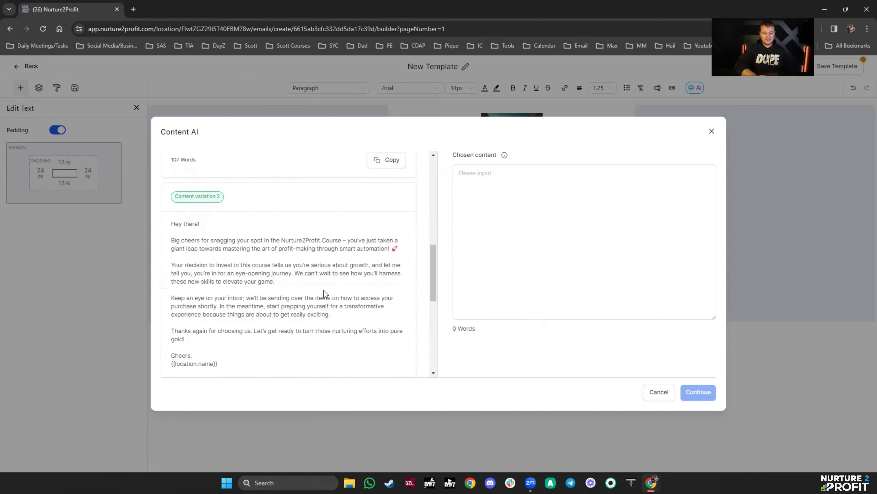
scroll(324, 291, "down", 1)
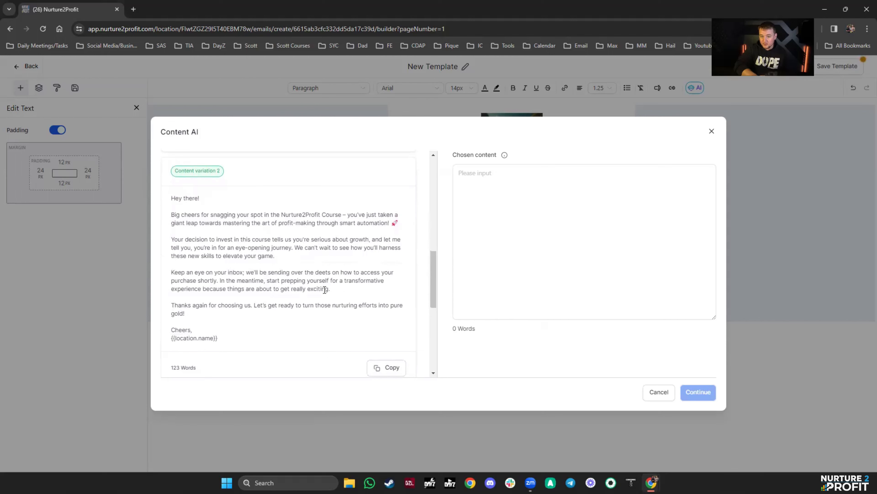
scroll(324, 290, "down", 5)
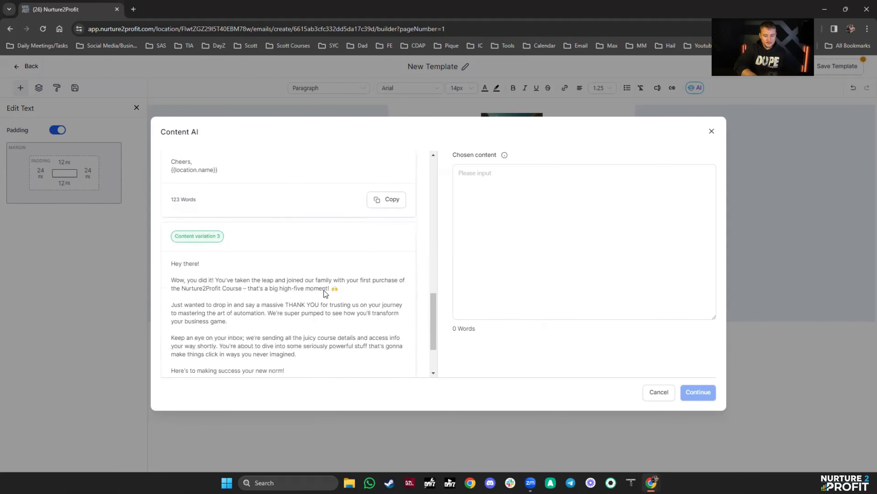
scroll(325, 290, "down", 1)
scroll(324, 290, "up", 5)
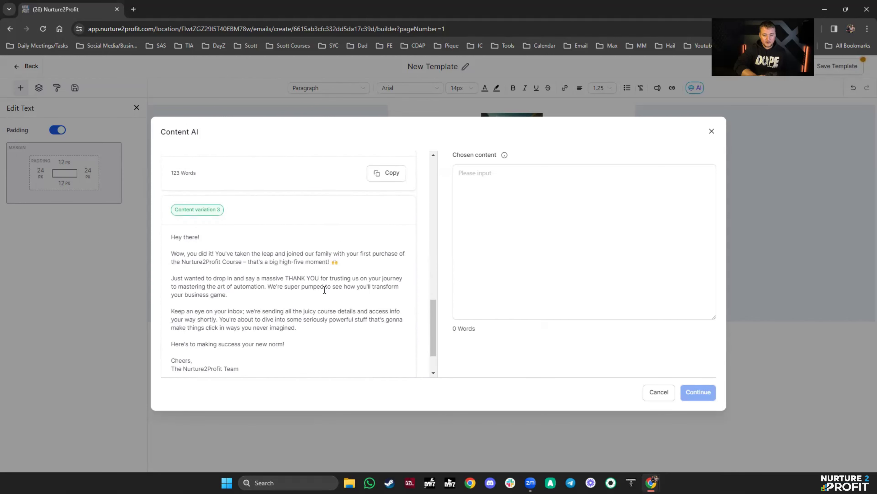
scroll(324, 291, "up", 7)
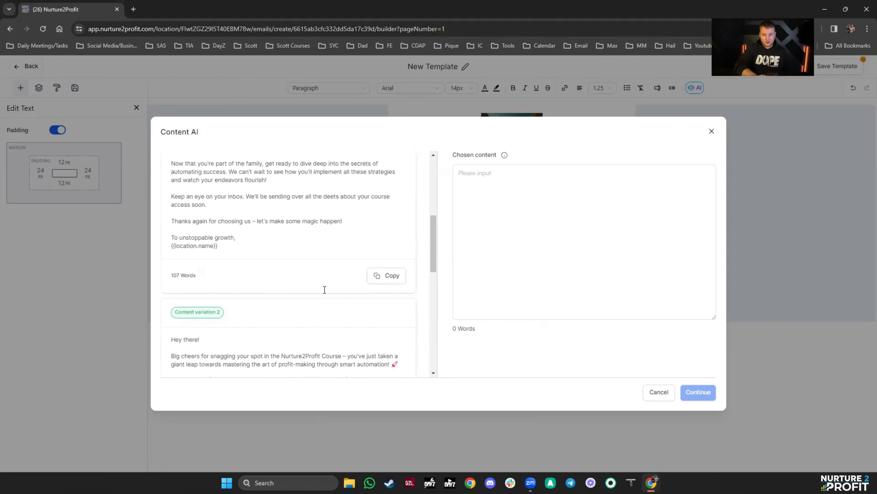
Try to insert the first content variation, signed "To unstoppable growth", into the email's text block.
scroll(324, 290, "up", 4)
scroll(325, 291, "down", 3)
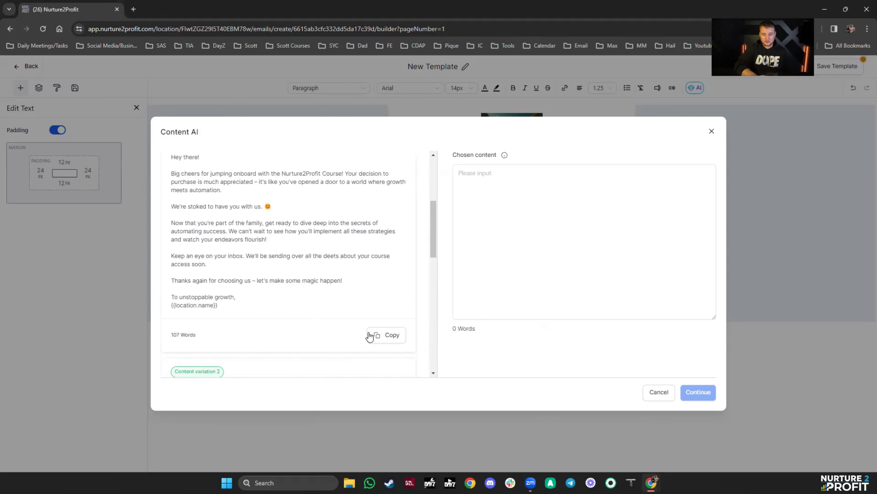
left_click(386, 336)
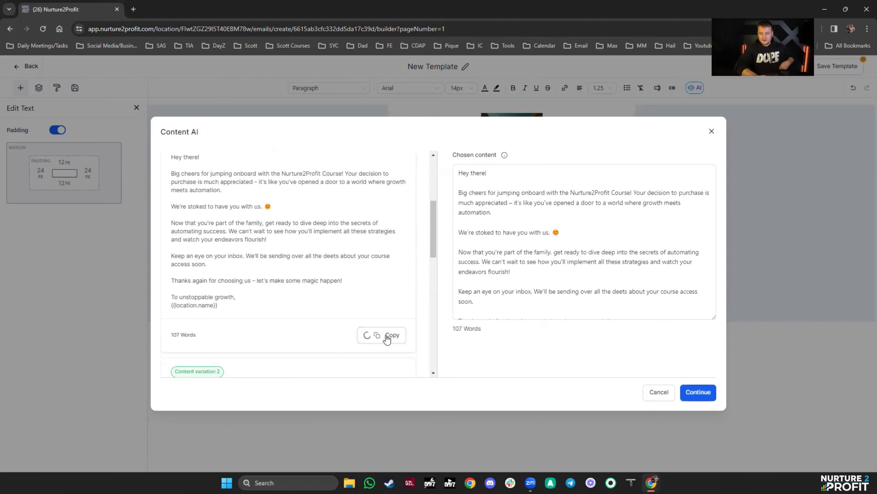
left_click(706, 394)
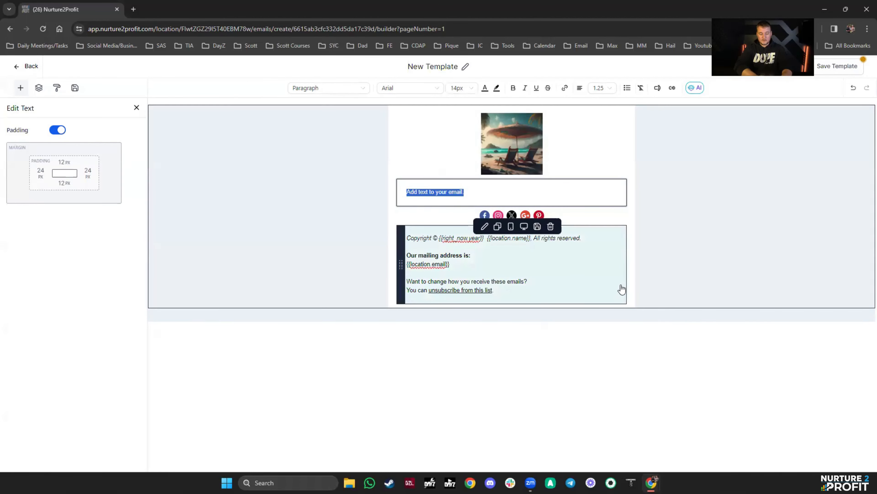
mouse_move(481, 189)
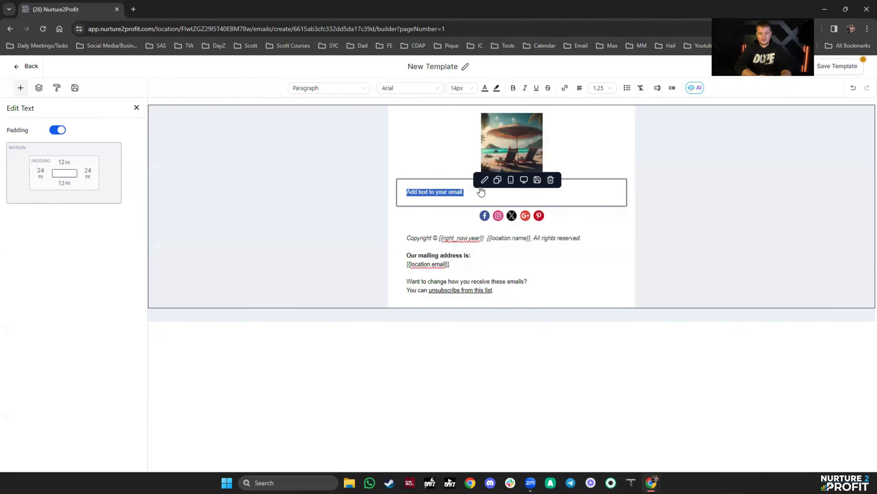
key("ctrl+v")
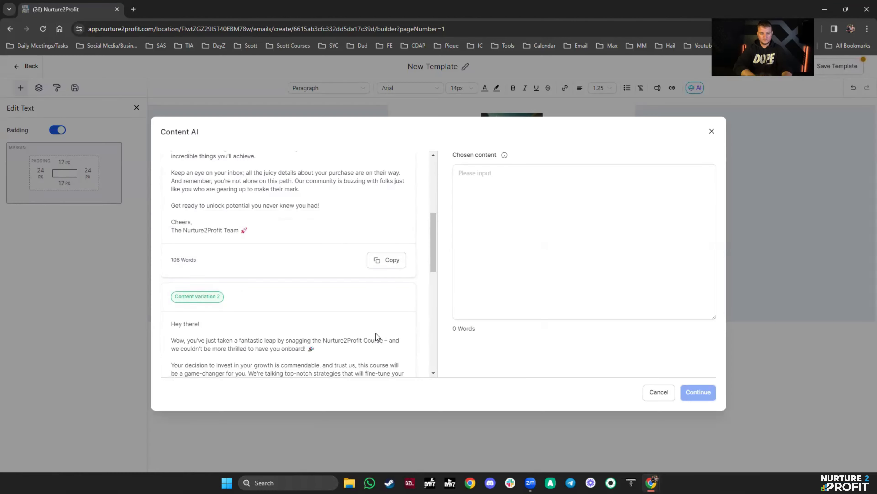
Take the first variation of the new AI content, signed "The Nurture2Profit Team", as the chosen content.
scroll(376, 333, "up", 1)
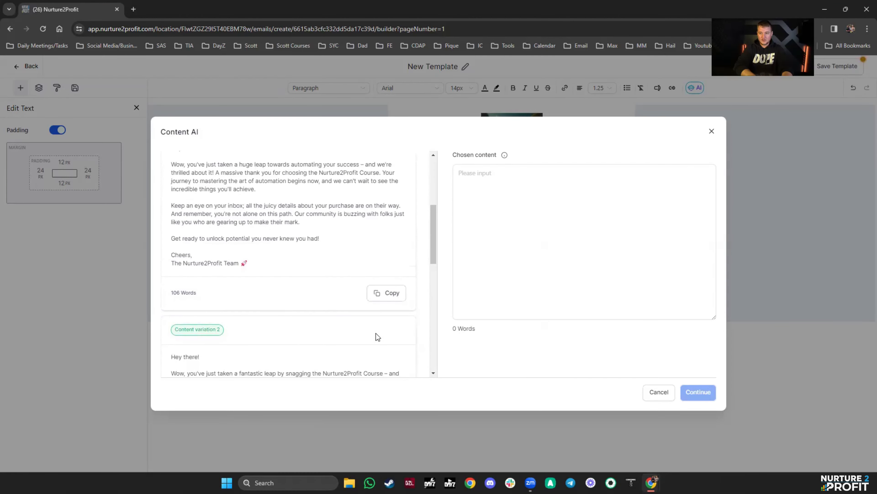
scroll(328, 263, "up", 4)
scroll(329, 264, "down", 3)
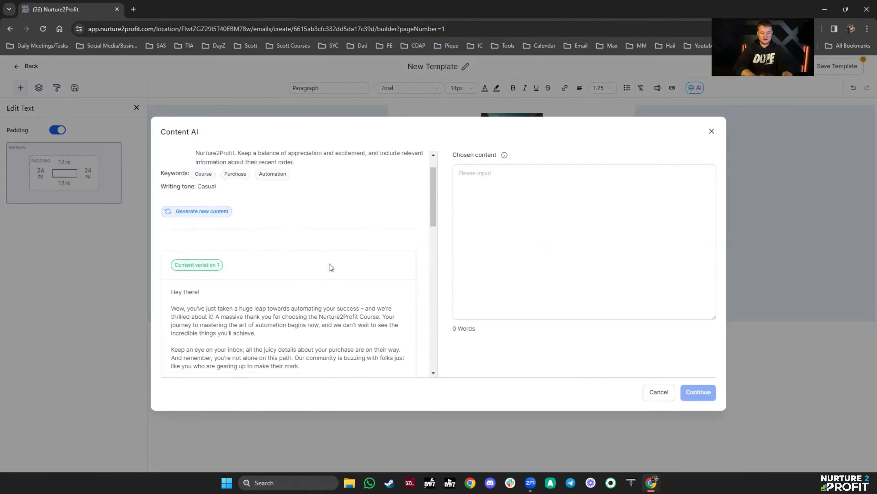
left_click(388, 324)
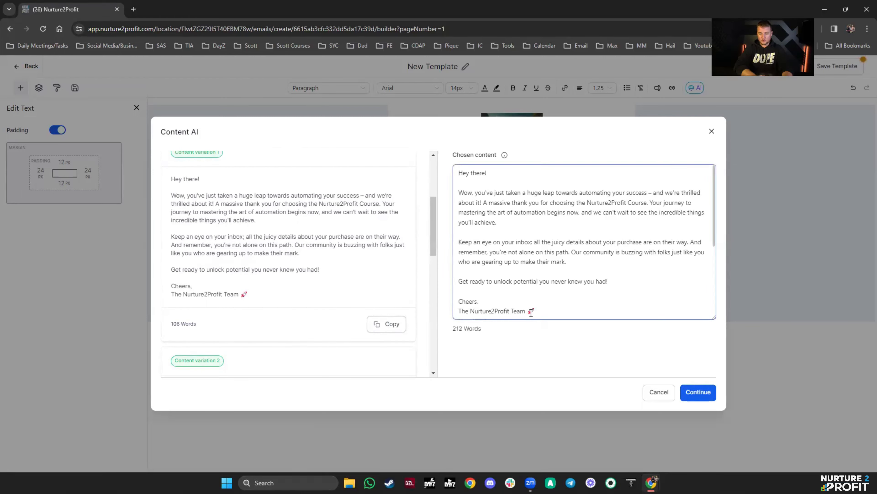
Copy the chosen message from "Hey there!" through the team signature and paste it into the email's text block.
left_click_drag(546, 313, 436, 167)
right_click(497, 193)
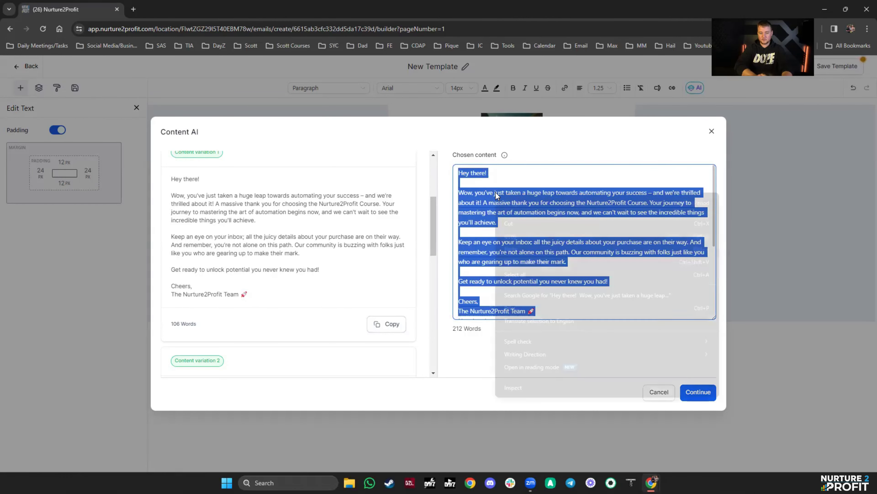
left_click(512, 237)
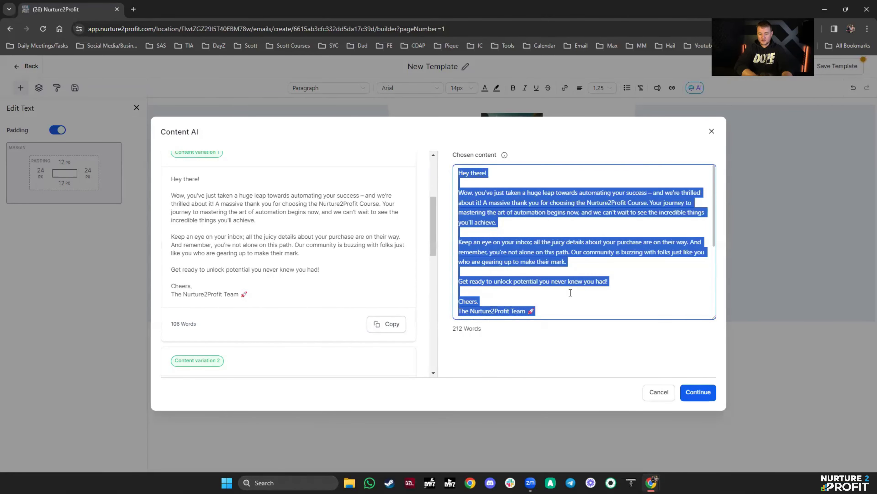
left_click(694, 391)
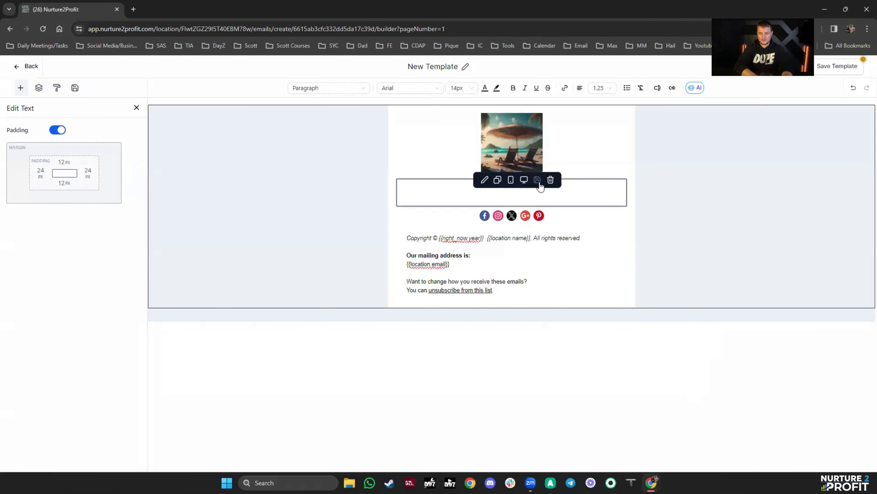
left_click(503, 190)
key("ctrl+v")
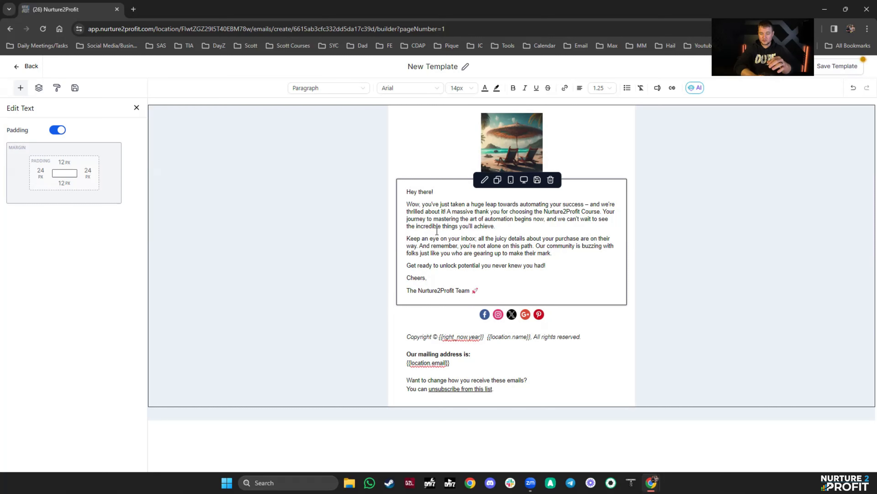
Start a new paragraph at "A massive thank you for choosing the Nurture2Profit Course", without an extra blank line.
left_click(447, 212)
key("Return")
key("Return")
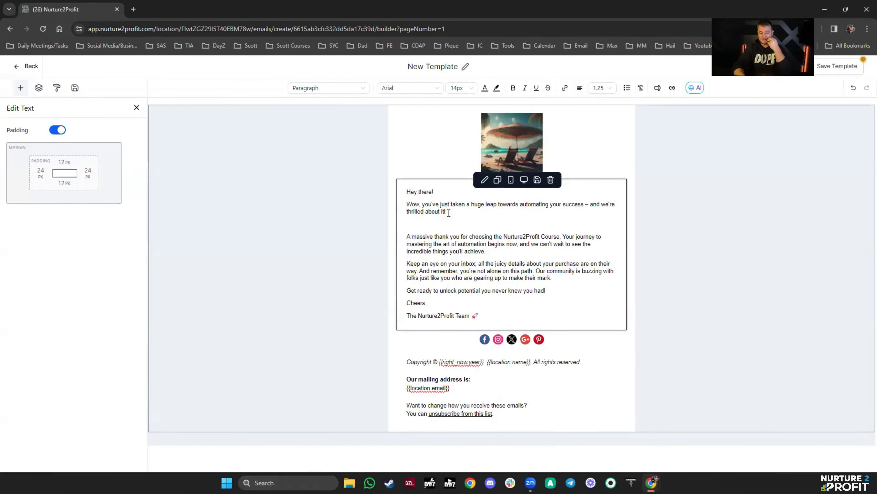
key("BackSpace")
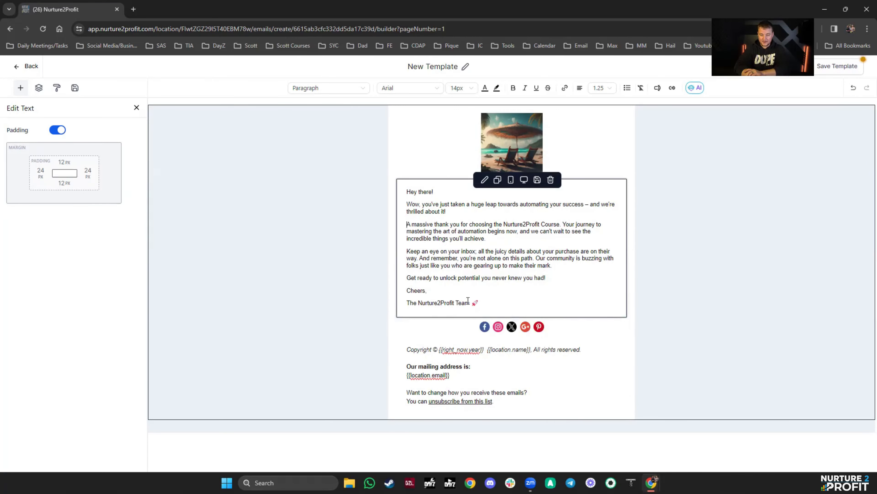
Leave the text block, return to the list of email elements and save the template.
left_click(515, 333)
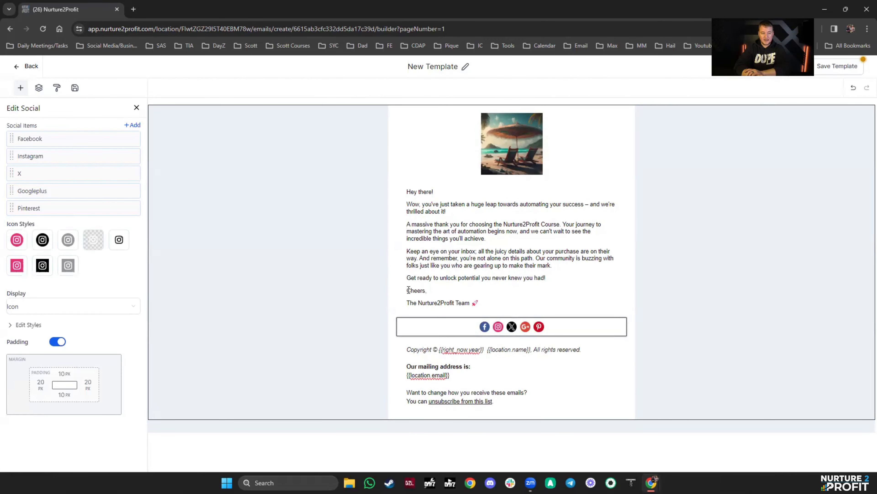
left_click(20, 89)
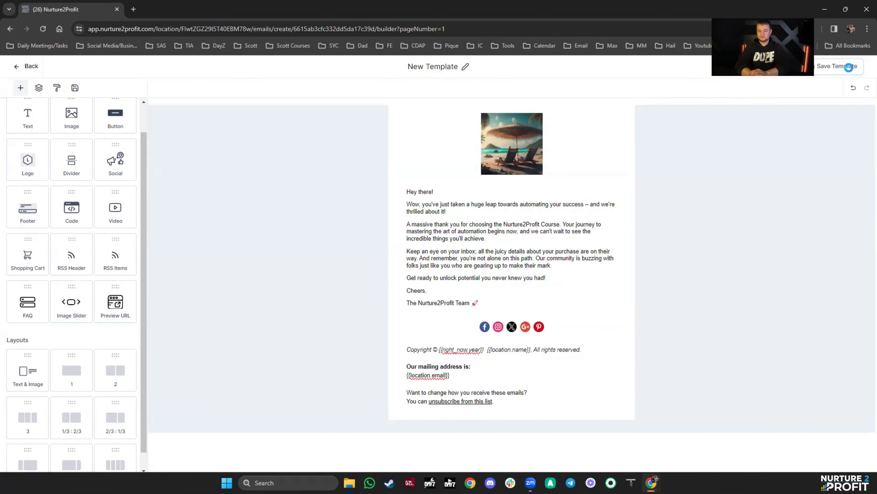
left_click(849, 67)
Rename the template as "AI Test 1" and save it again.
left_click(444, 68)
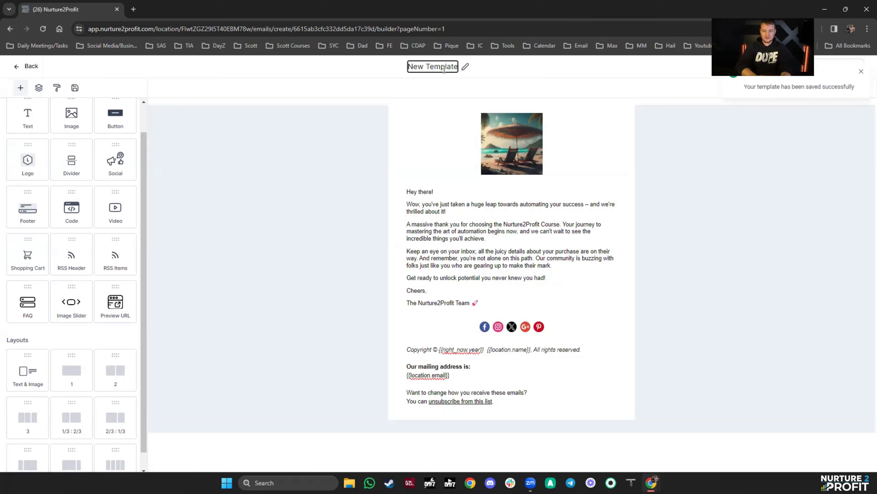
triple_click(444, 68)
type("AI Test 1")
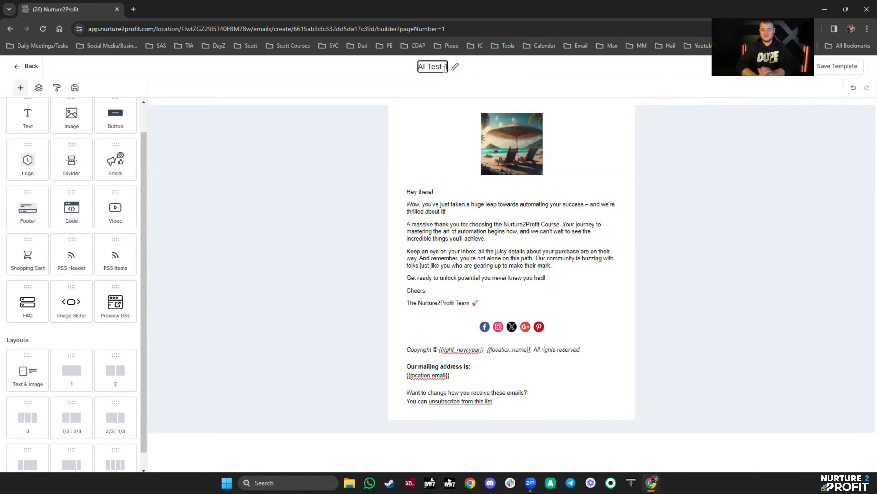
left_click(840, 67)
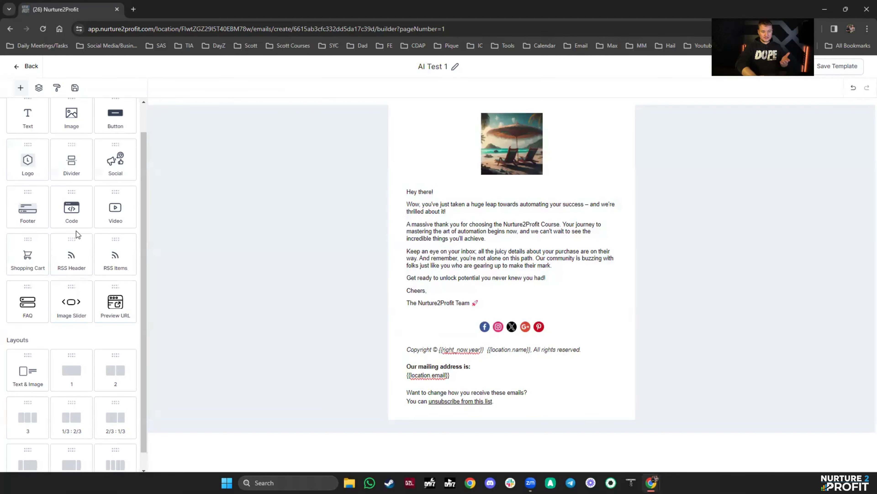
scroll(76, 231, "up", 1)
scroll(76, 231, "down", 1)
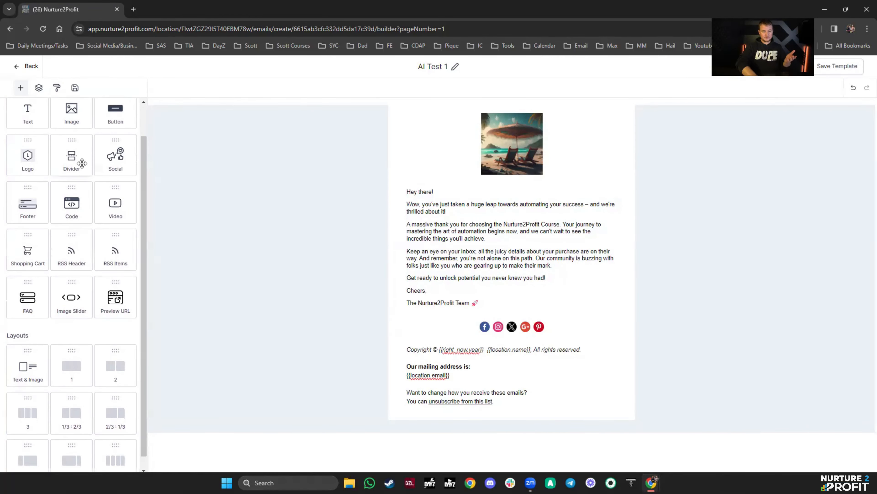